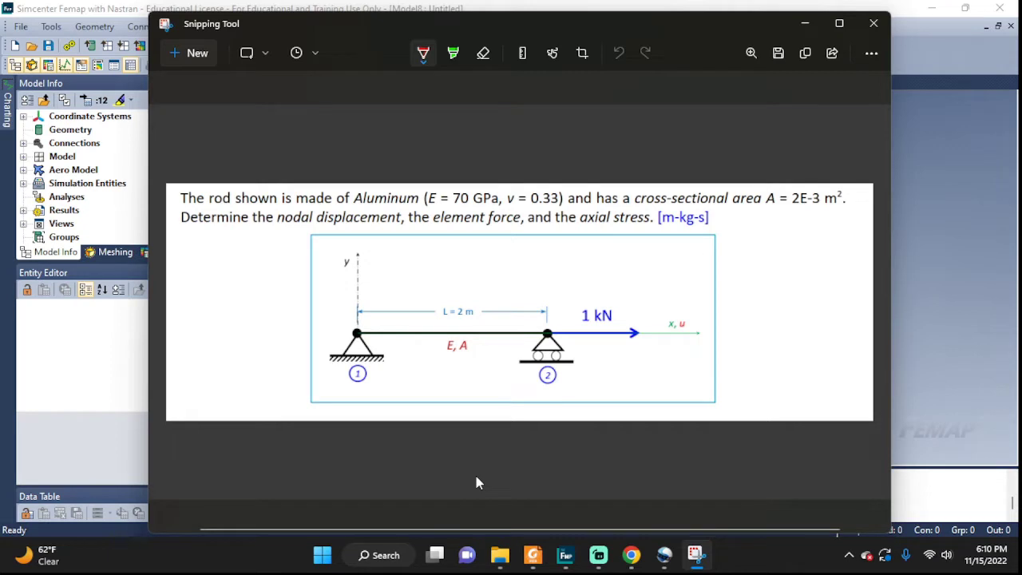
- Switch to Simcenter Femap, view the Model5 example model, and return to the empty Model8
left_click(990, 222)
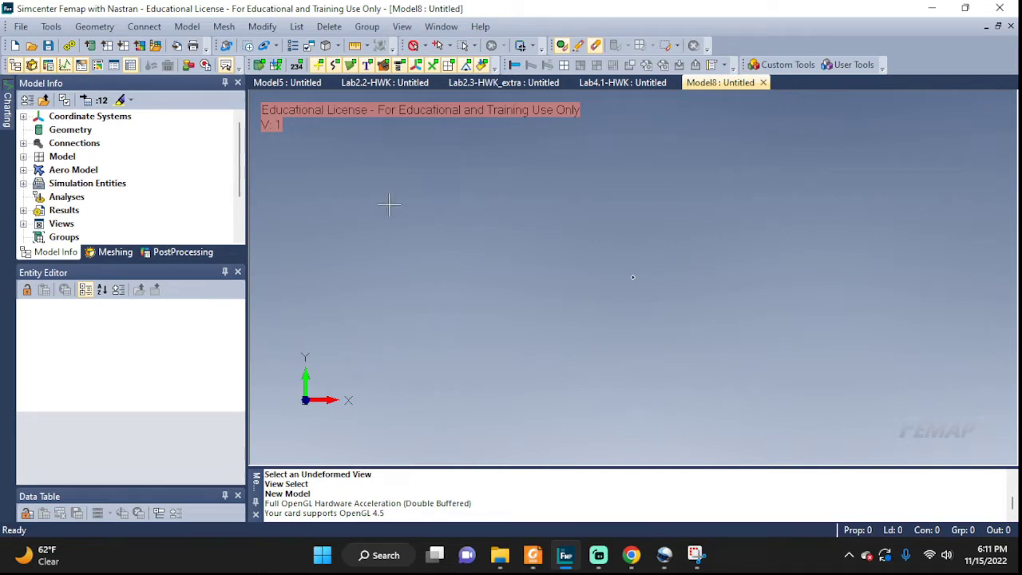
left_click(292, 83)
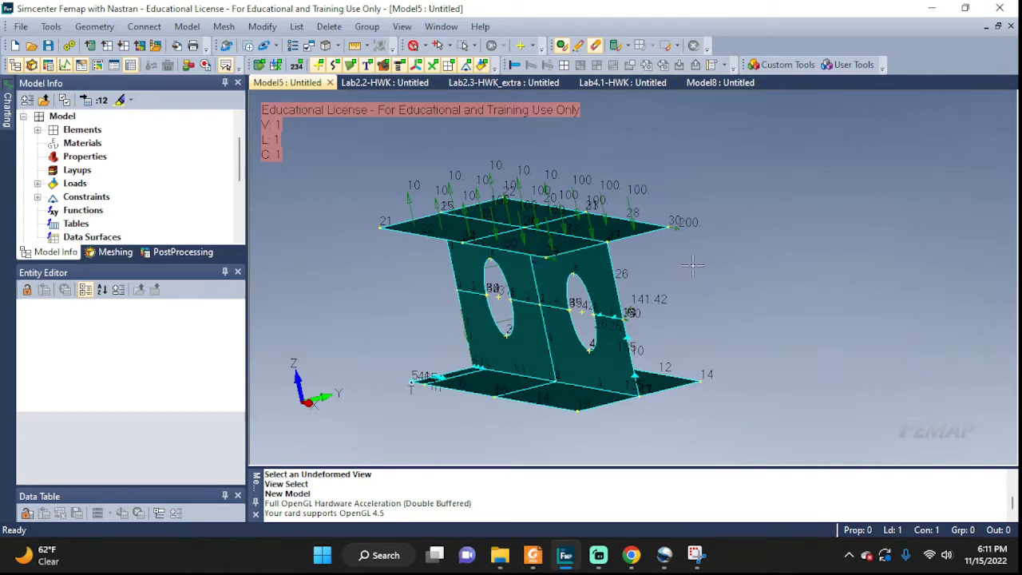
left_click(712, 83)
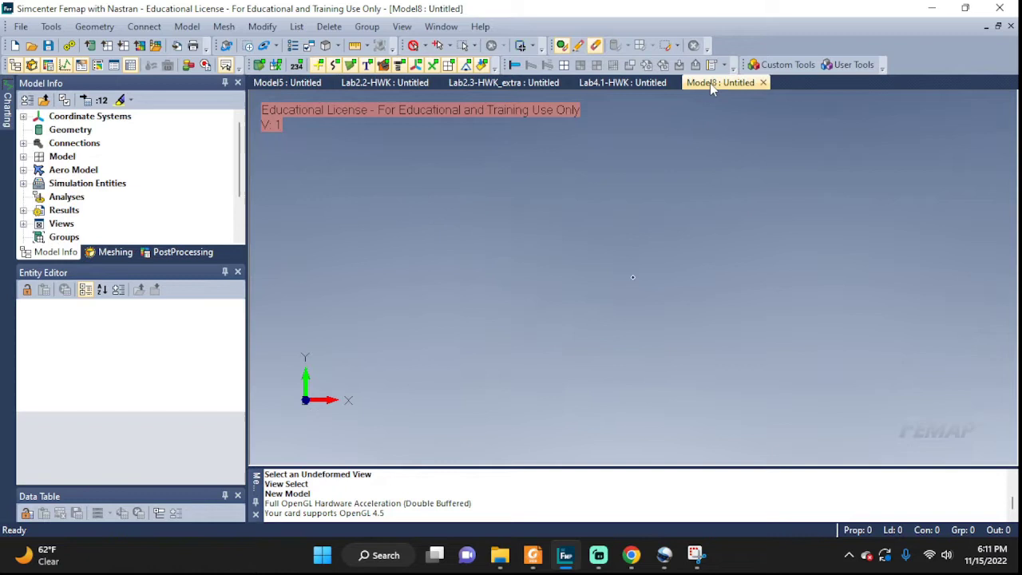
- Start a new material titled MyMaterial, keeping the isotropic material type
left_click(177, 29)
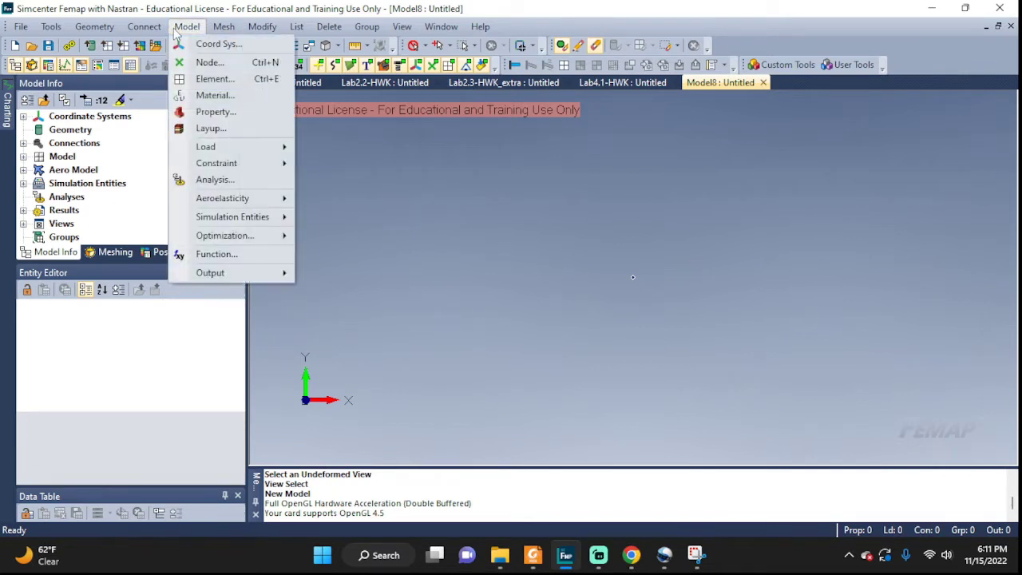
left_click(211, 96)
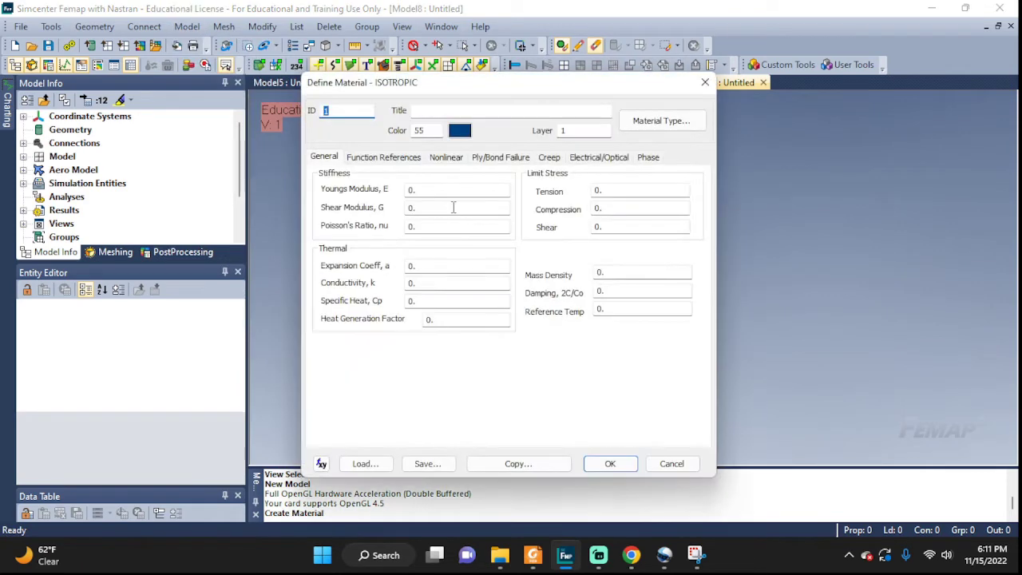
left_click(439, 111)
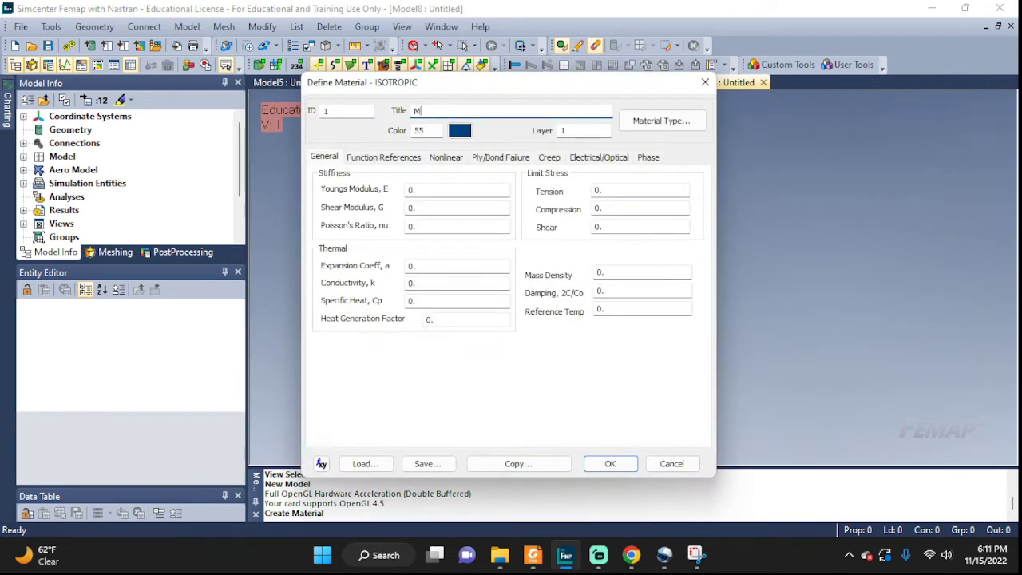
type("MyMaterial")
left_click(660, 120)
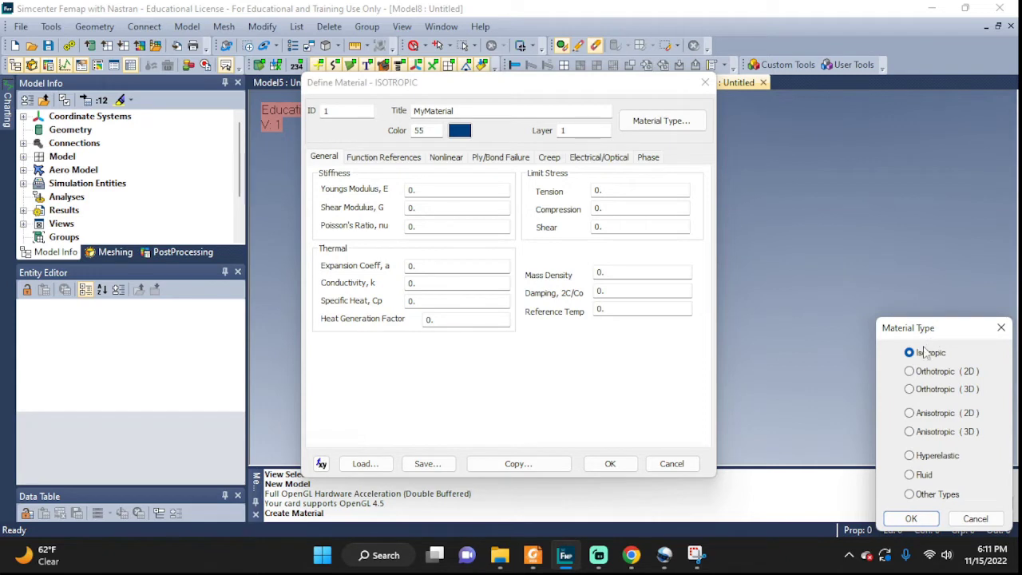
left_click(994, 335)
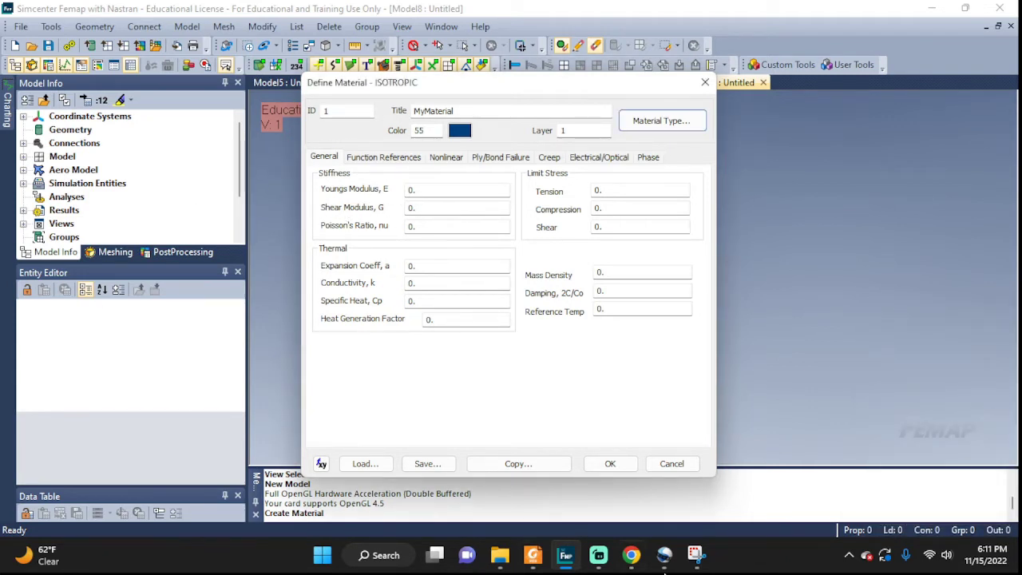
- Check the rod's modulus in the problem statement in Snipping Tool and set the material's Young's modulus to 70e9
left_click(695, 555)
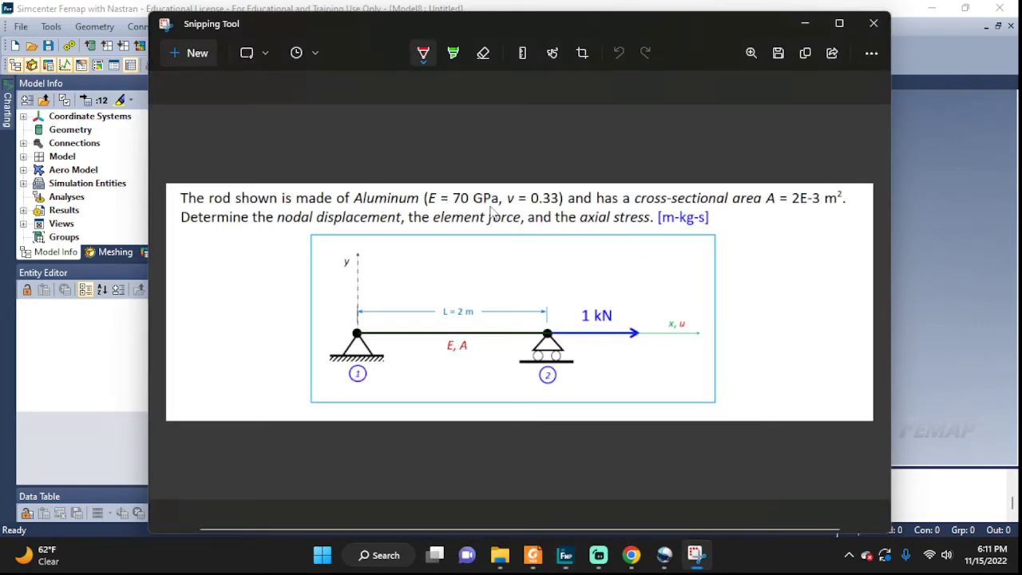
left_click(804, 23)
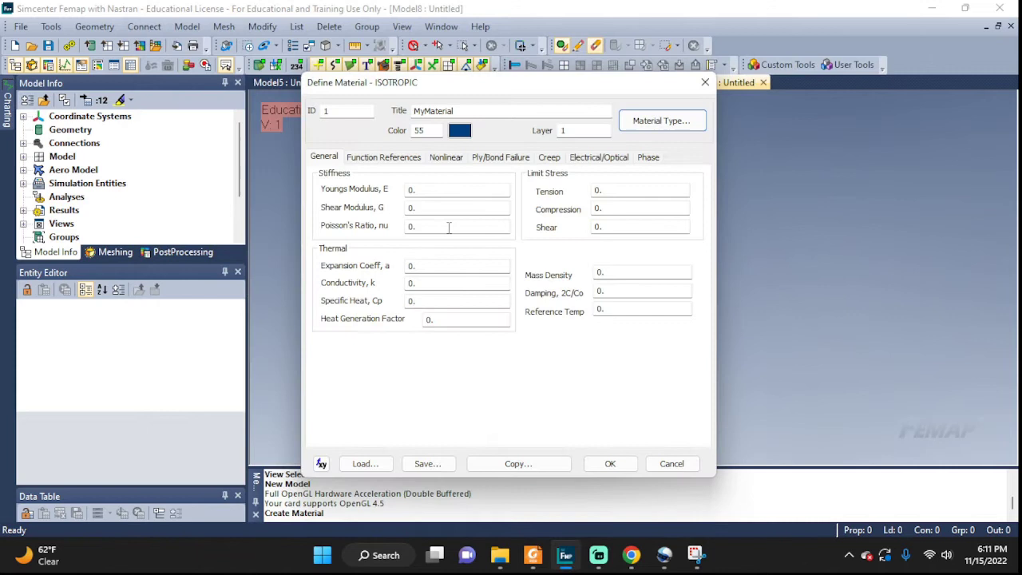
left_click(437, 190)
type("70e9")
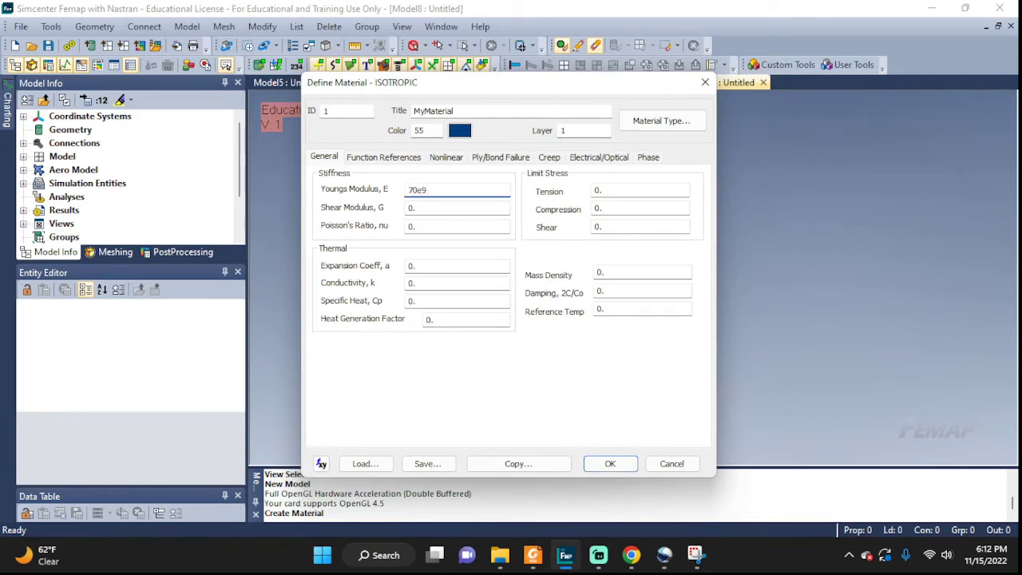
- Check the problem statement again, set the Poisson's ratio to 0.33, and create the material without starting another
left_click(695, 554)
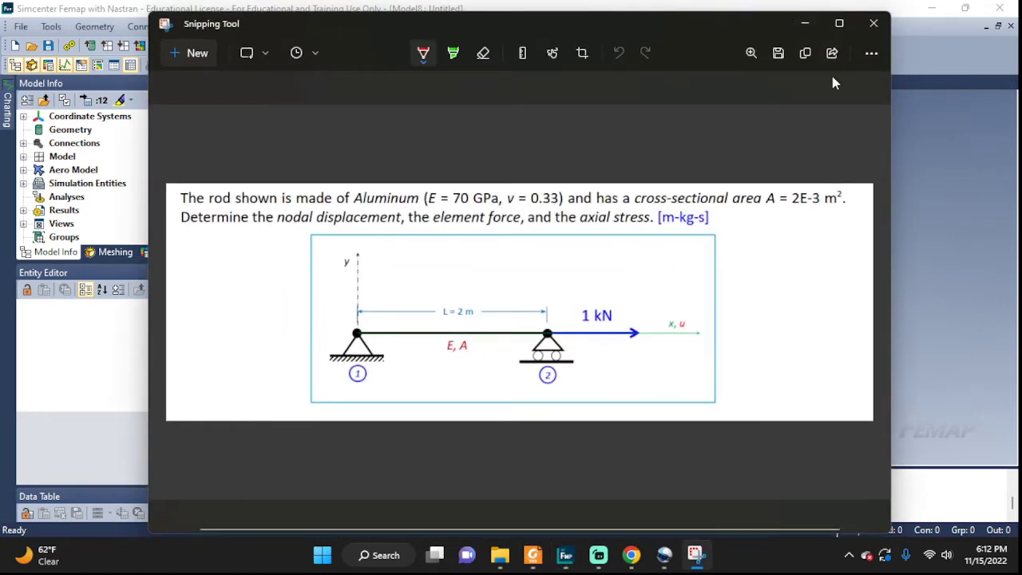
left_click(805, 23)
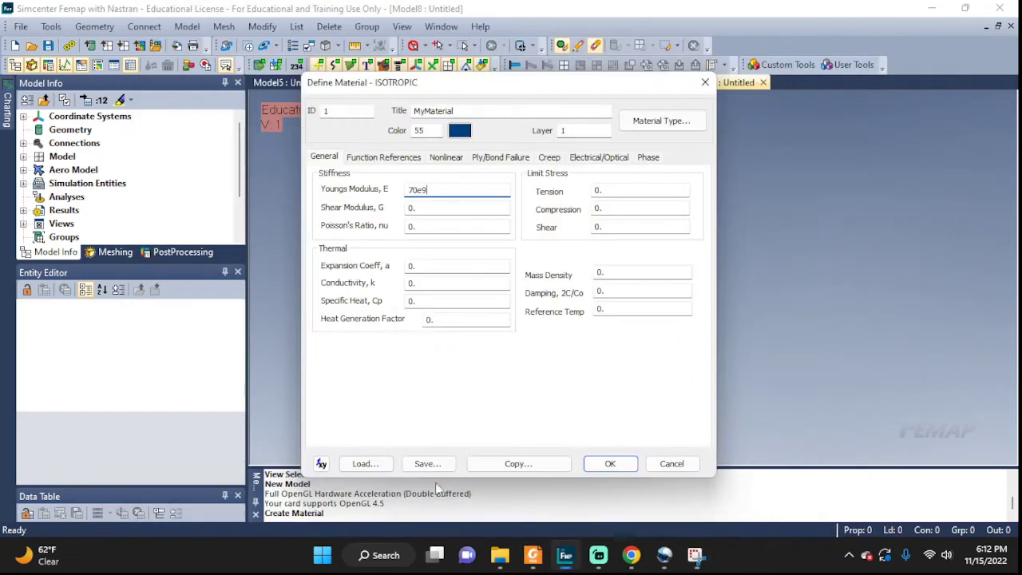
left_click(406, 226)
double_click(406, 226)
type("0.")
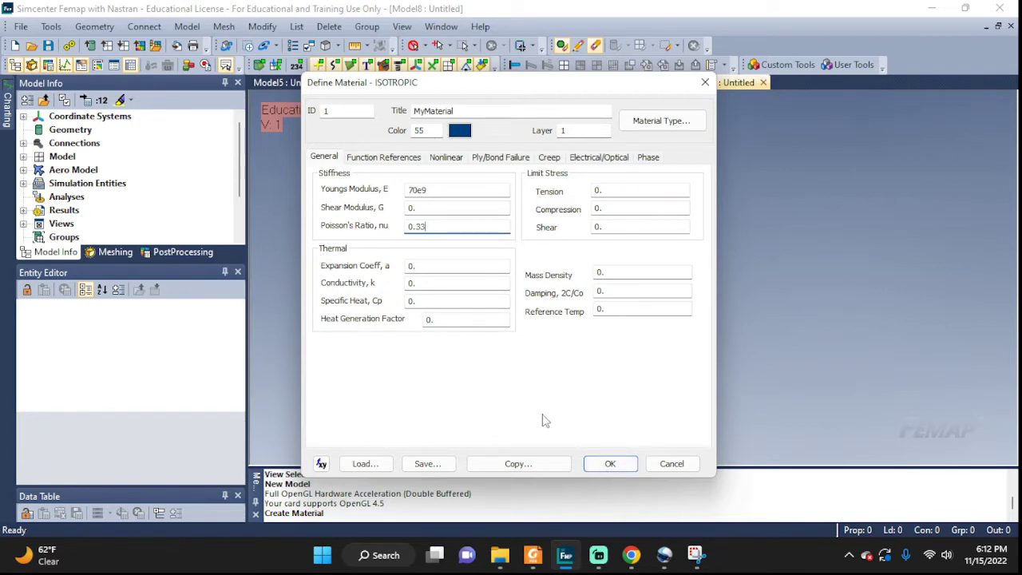
left_click(609, 464)
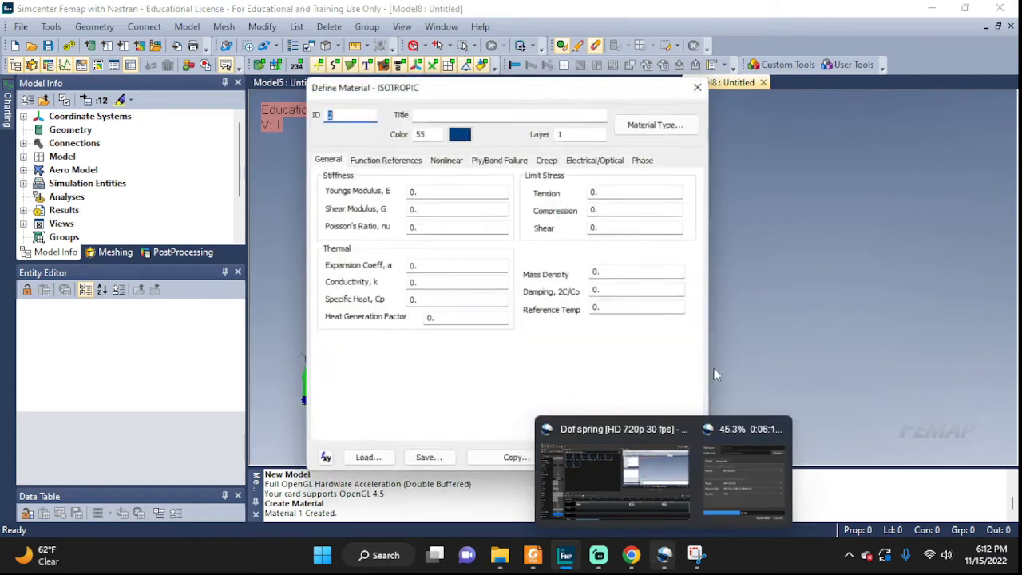
left_click(674, 464)
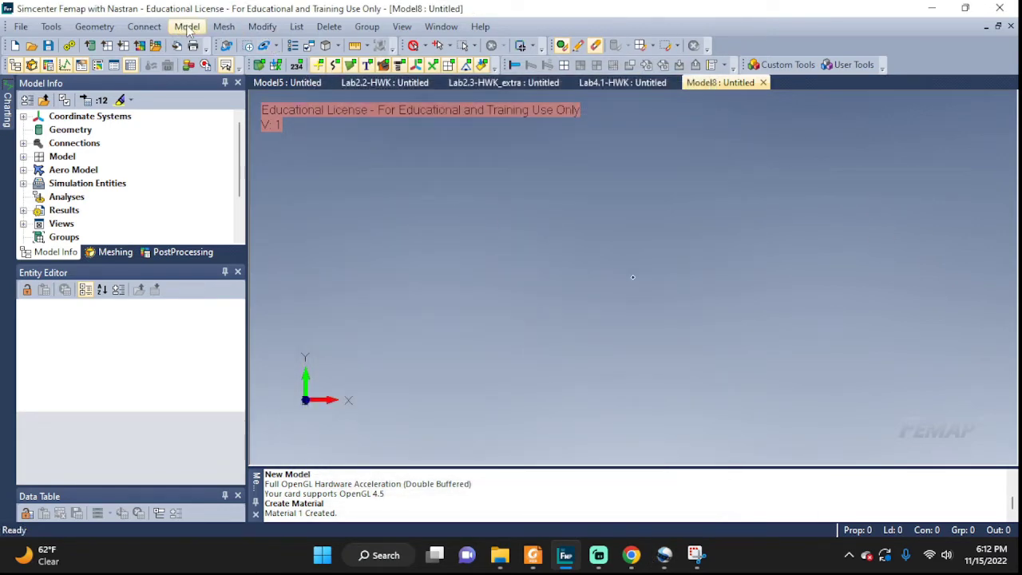
- Start a new property titled MyROD and change its element type to Rod
left_click(188, 29)
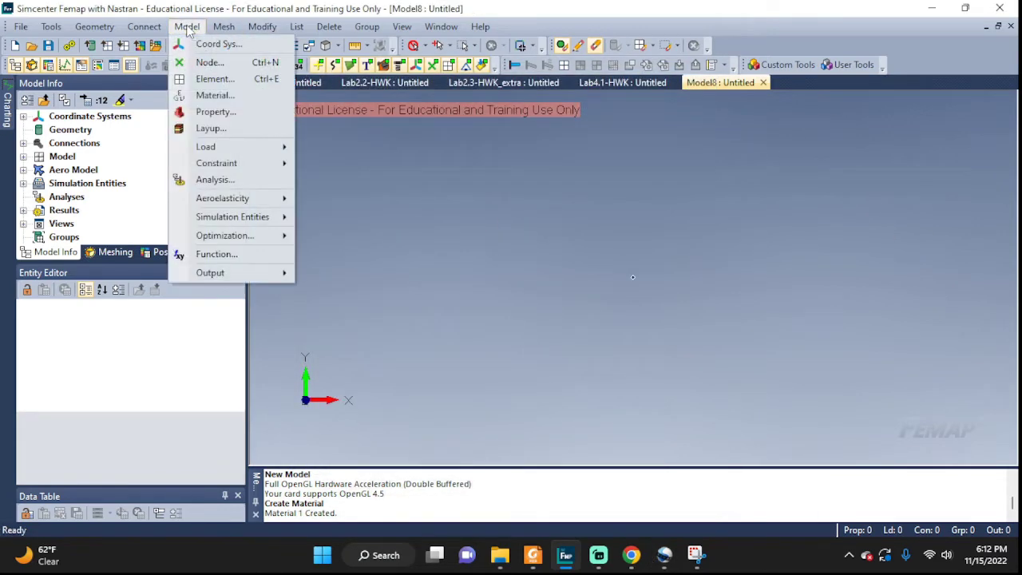
left_click(209, 113)
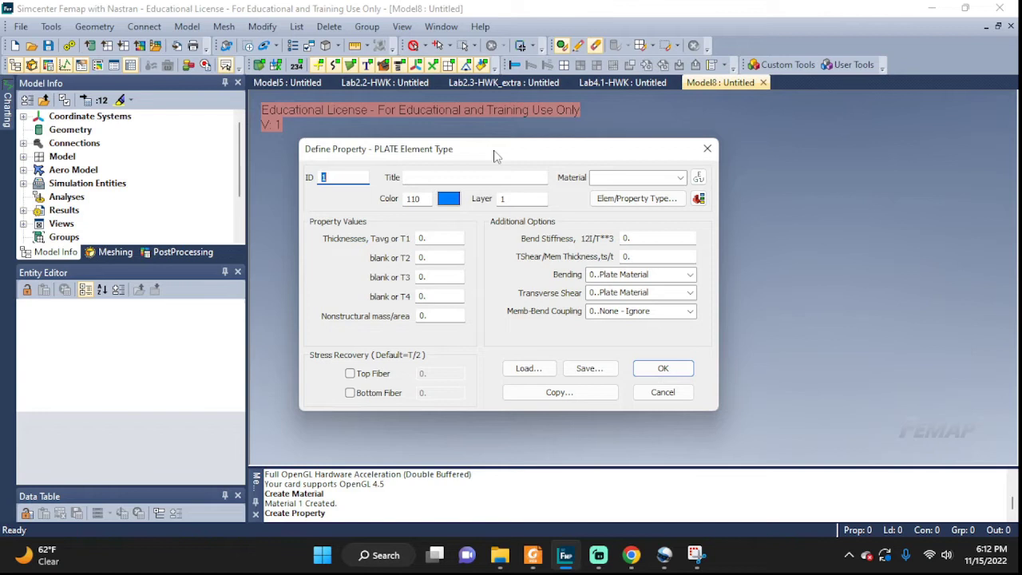
left_click(458, 174)
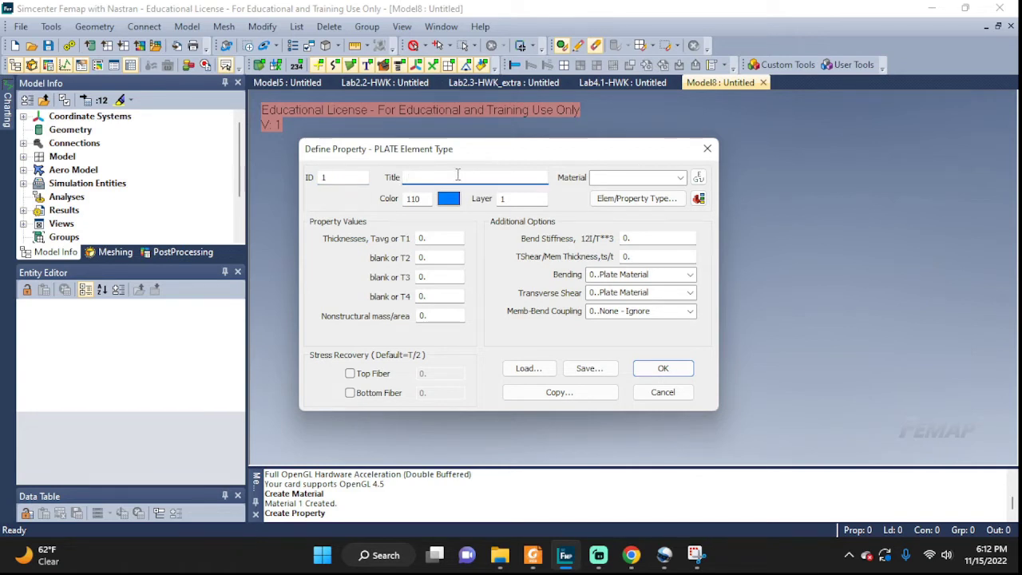
type("MyROD")
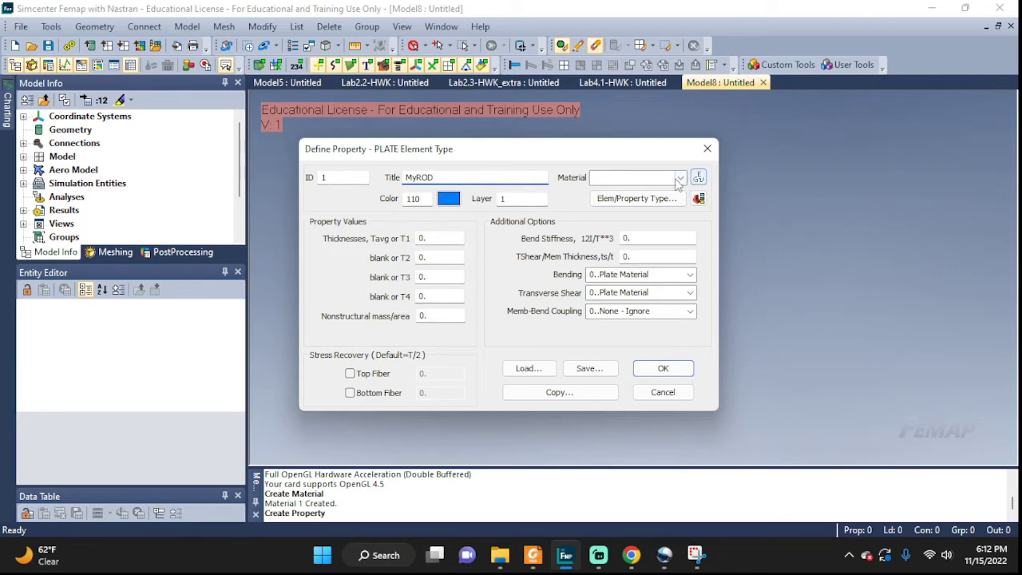
left_click(633, 203)
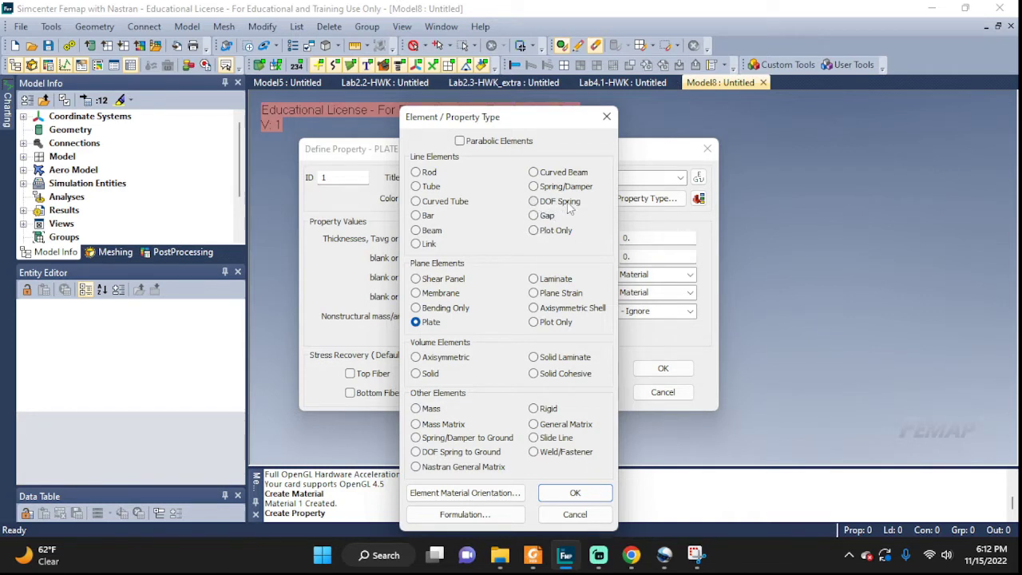
left_click(416, 173)
left_click(576, 493)
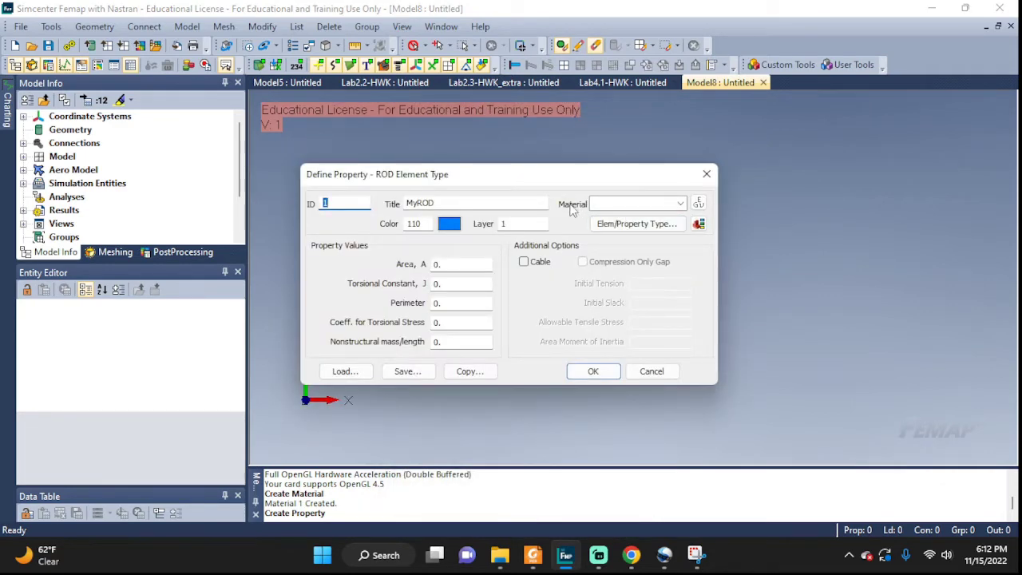
- Assign MyMaterial to the rod property, set its area to 2e-3 from the problem statement, and create only this property
left_click(681, 205)
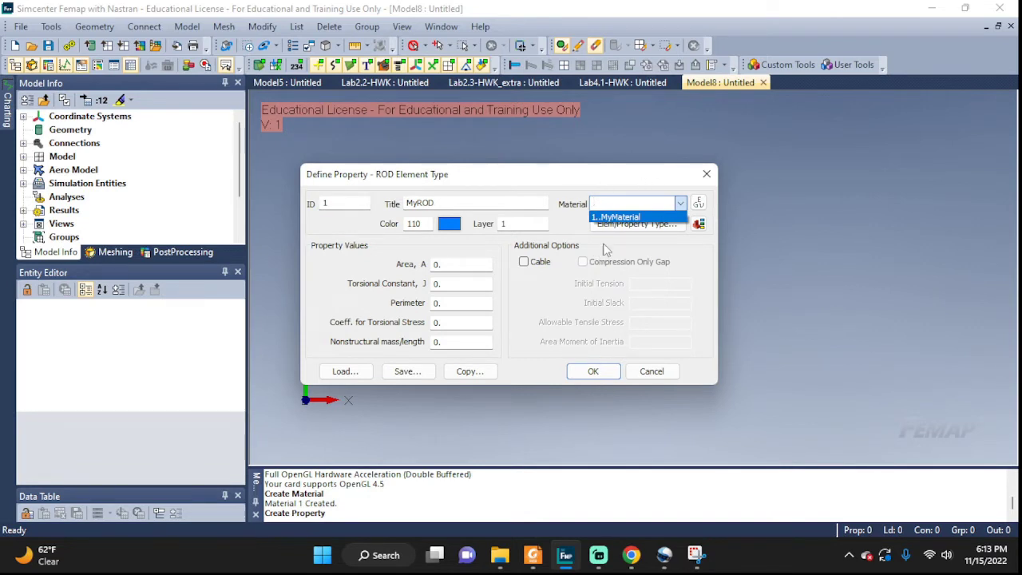
left_click(611, 217)
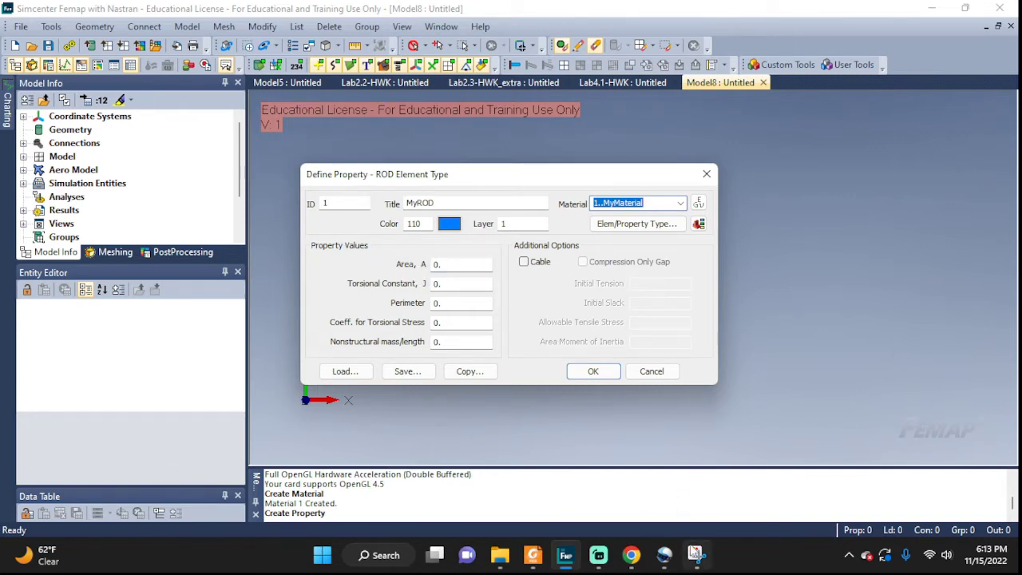
left_click(695, 555)
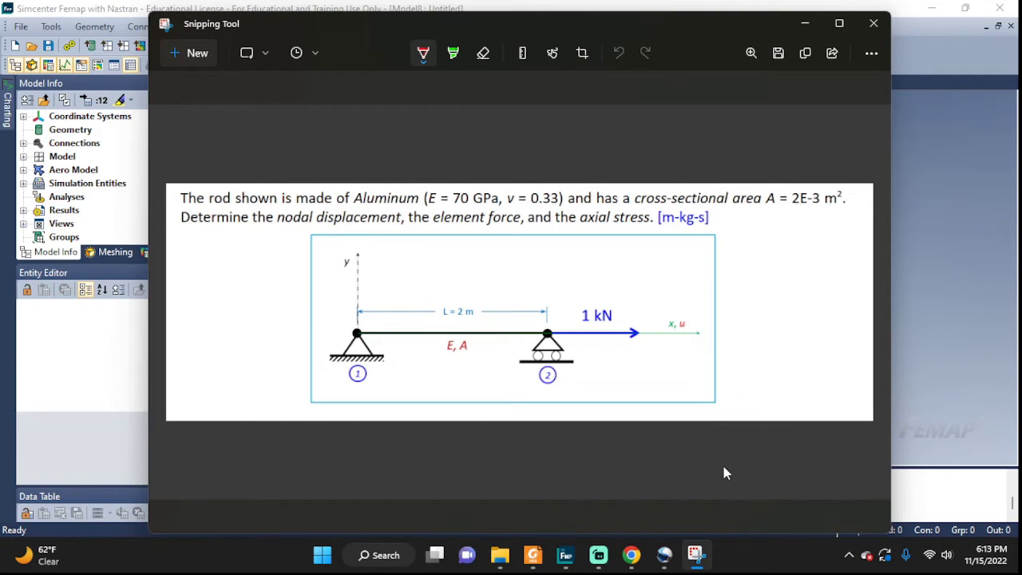
left_click(805, 23)
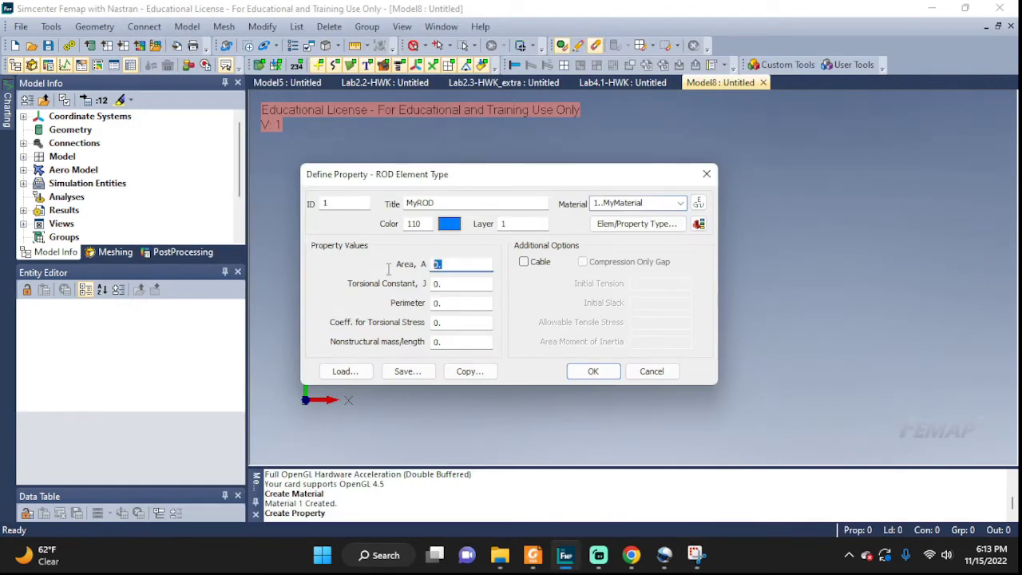
type("2e-3")
left_click(591, 373)
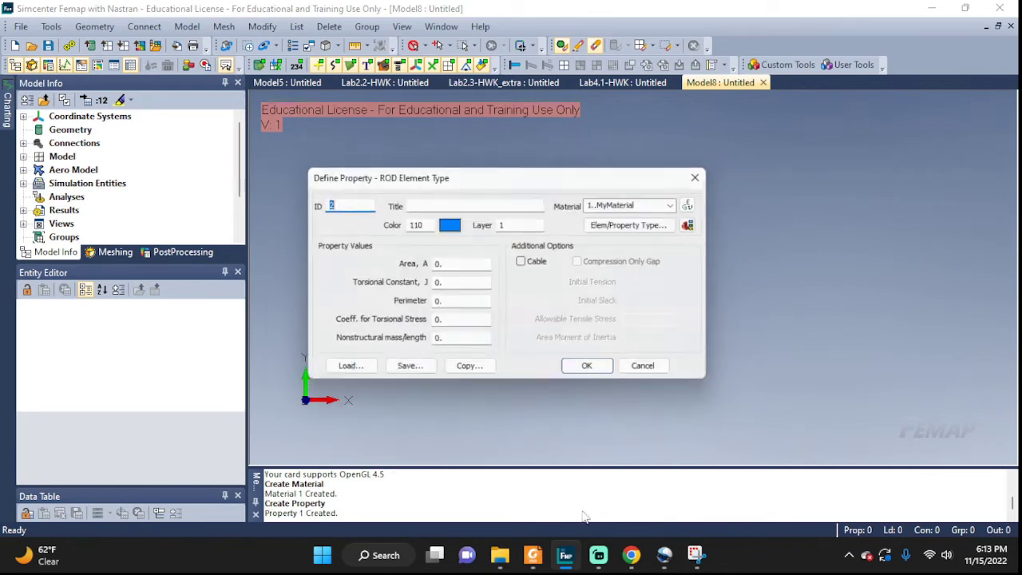
left_click(665, 376)
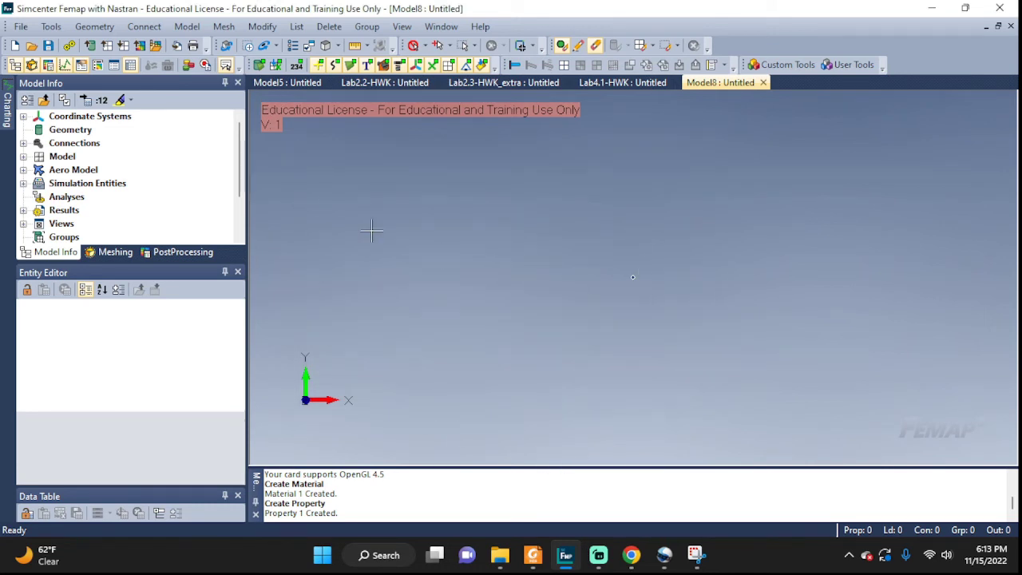
- Create two nodes in the workplane, one at X 0, Y 0 and one at X 2, Y 0
left_click(188, 28)
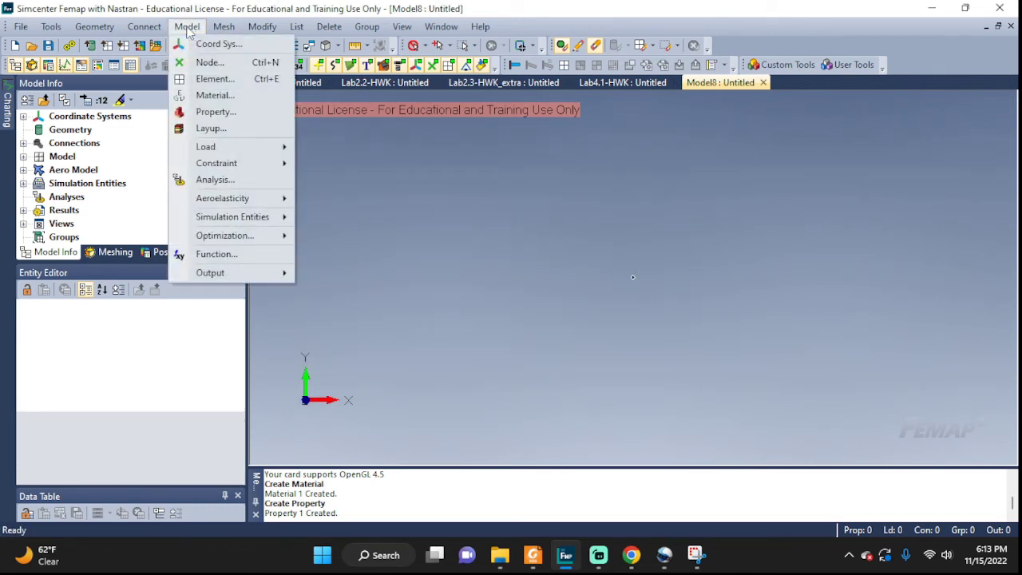
left_click(207, 63)
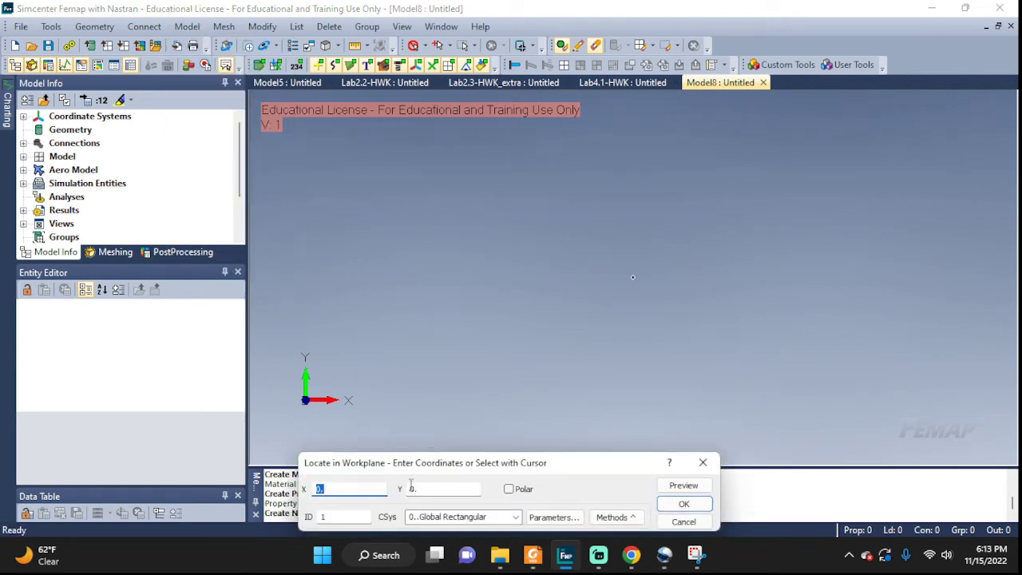
left_click(678, 505)
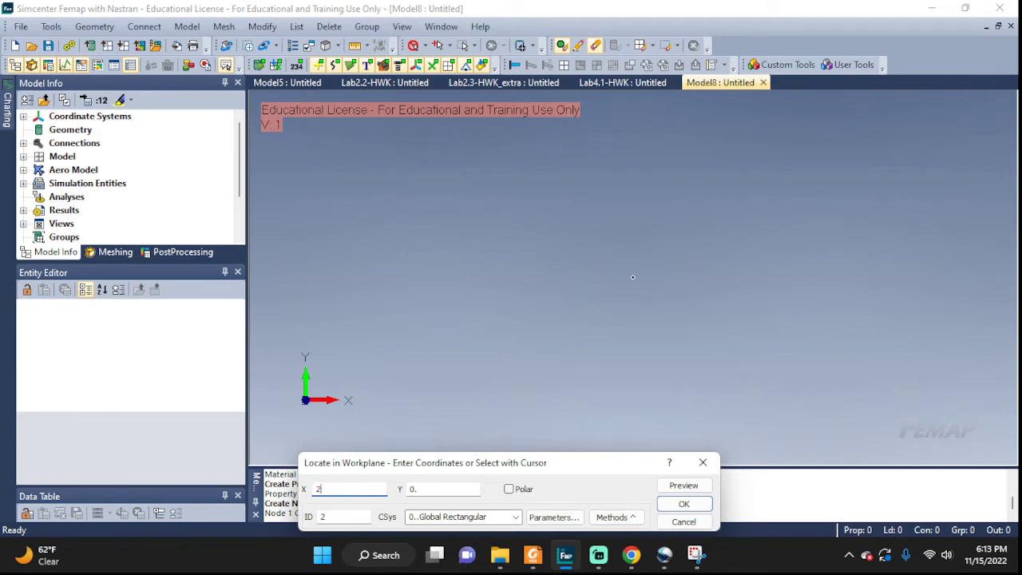
left_click(685, 504)
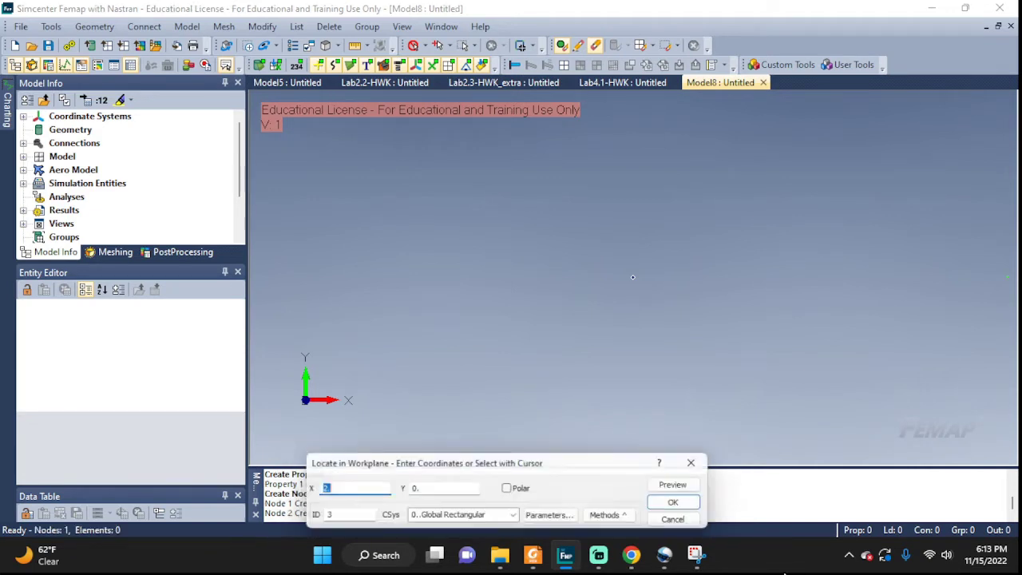
left_click(684, 521)
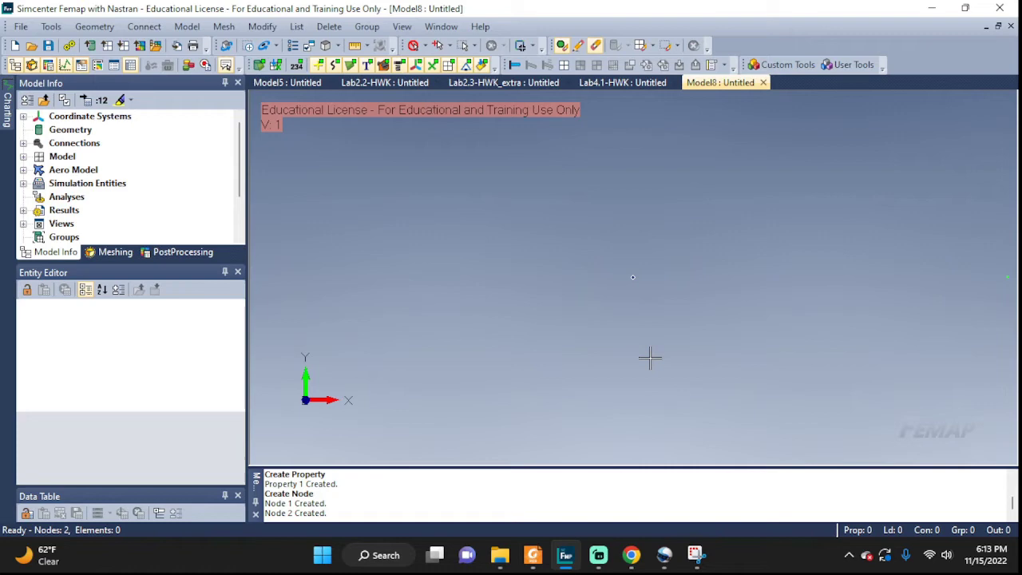
- Turn on the visibility of node and element labels in the view
key("ctrl+q")
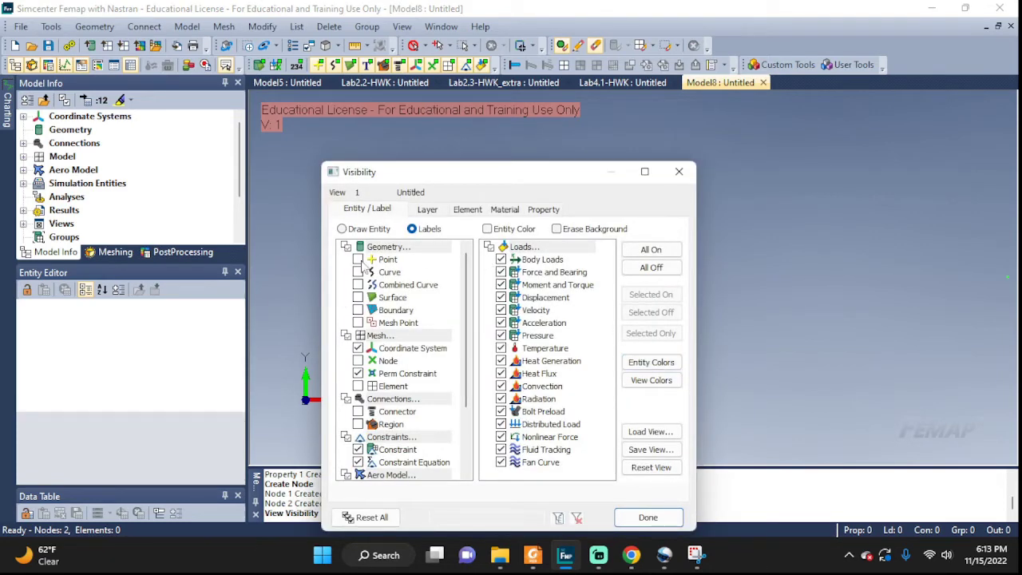
left_click(359, 361)
left_click(359, 386)
left_click(636, 519)
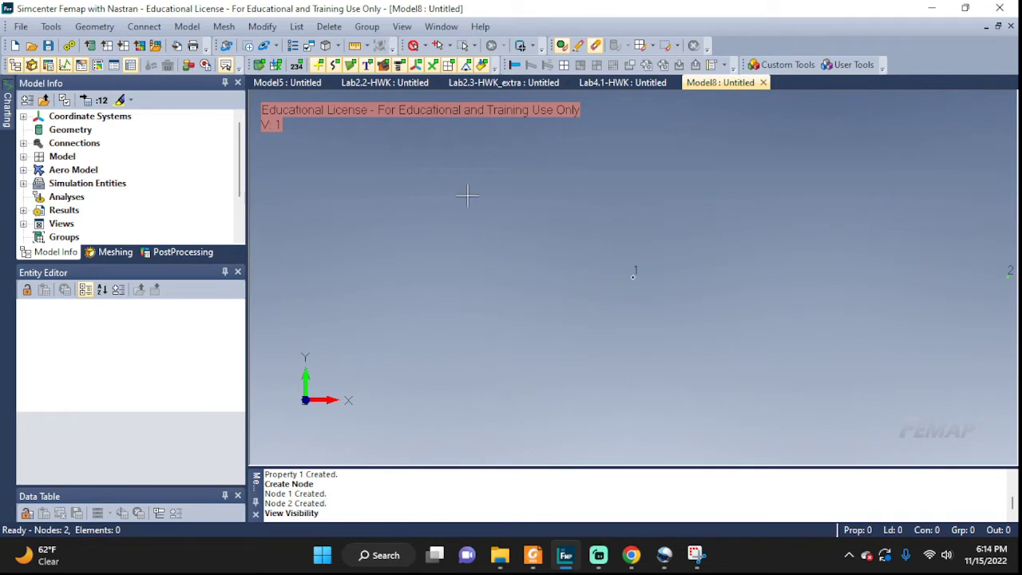
- Create one rod element between nodes 1 and 2 using the MyROD property
left_click(401, 28)
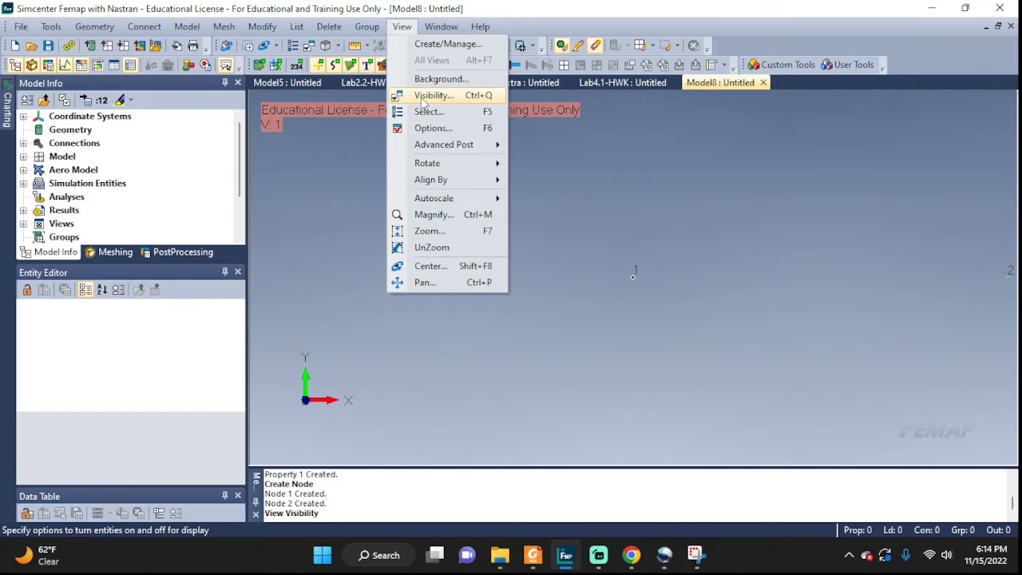
left_click(628, 86)
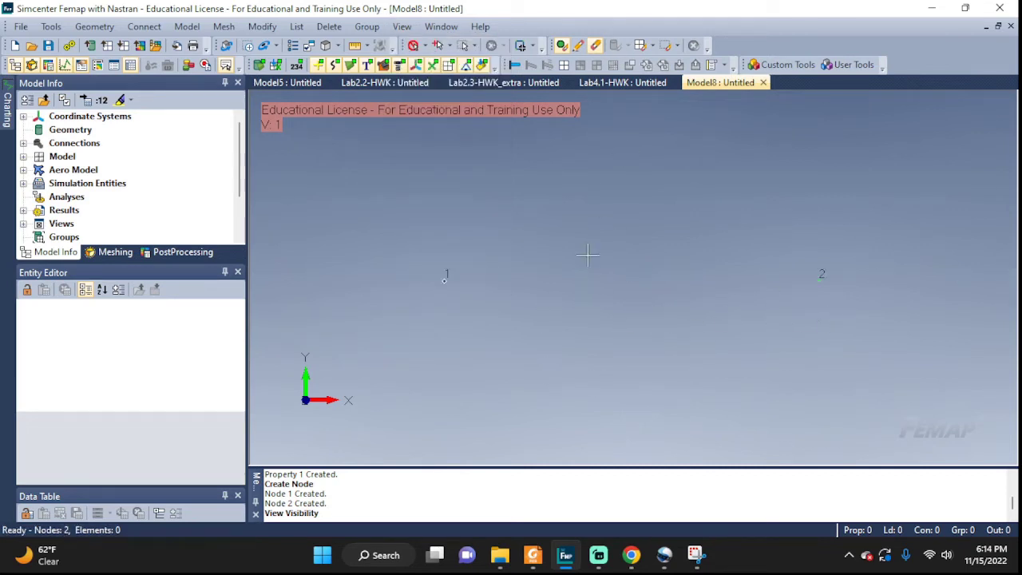
key("ctrl+a")
left_click(187, 26)
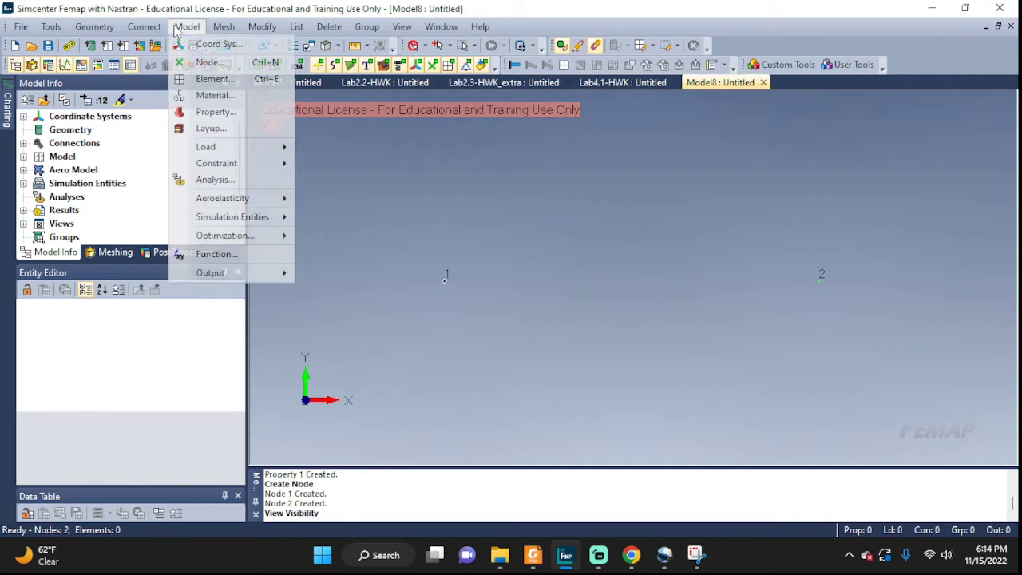
left_click(210, 82)
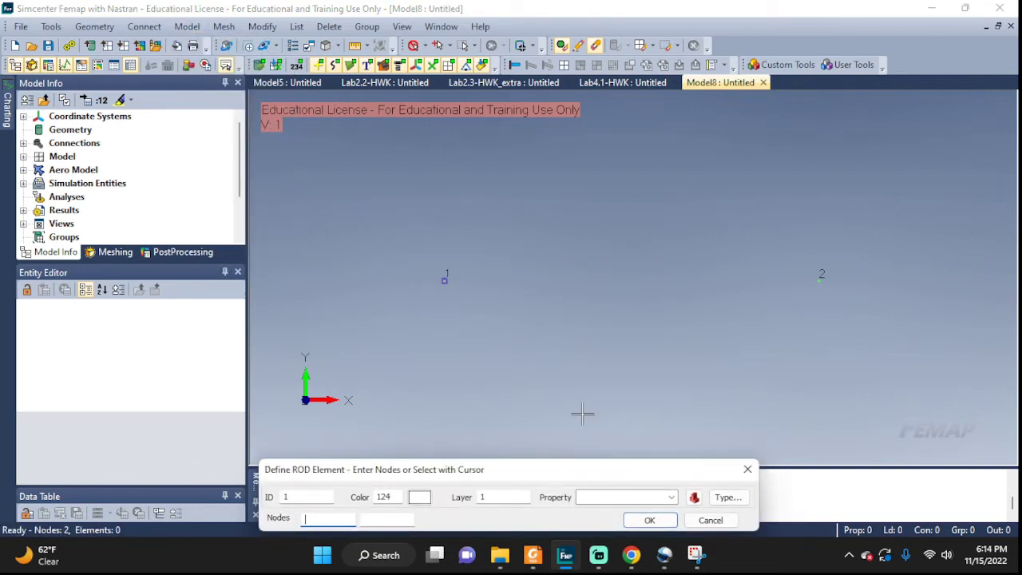
left_click(670, 497)
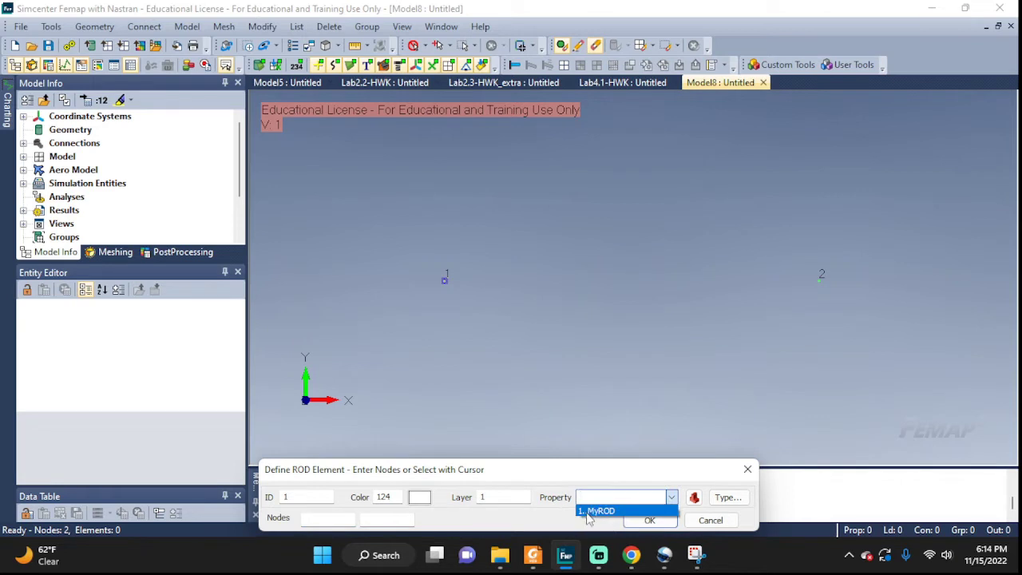
left_click(610, 512)
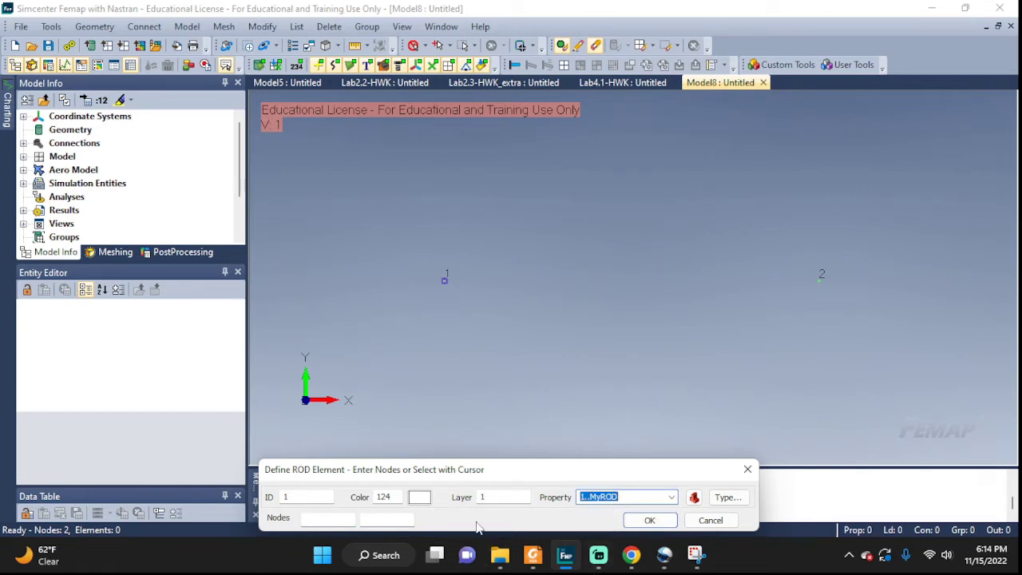
left_click_drag(439, 471, 575, 340)
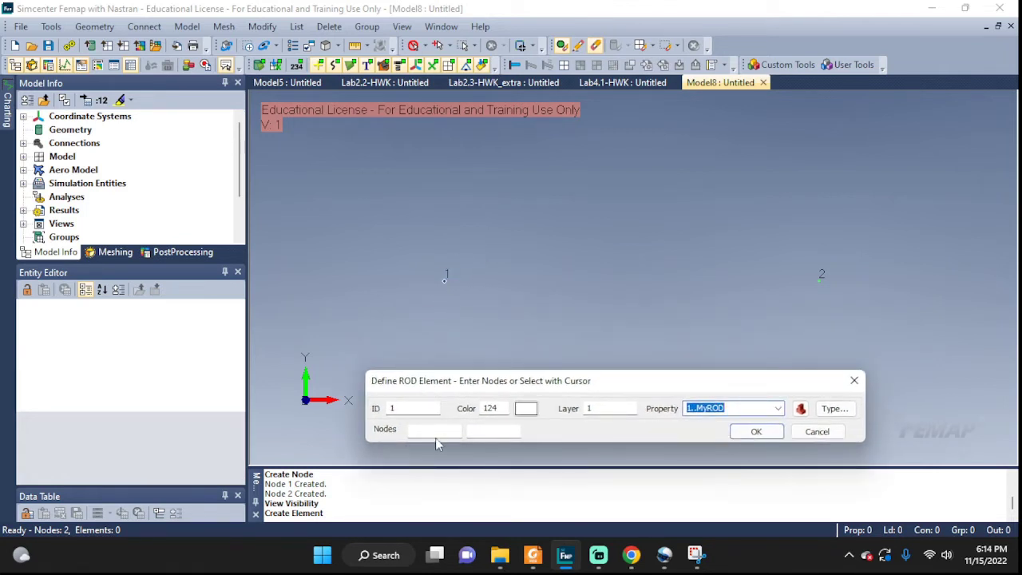
left_click(432, 435)
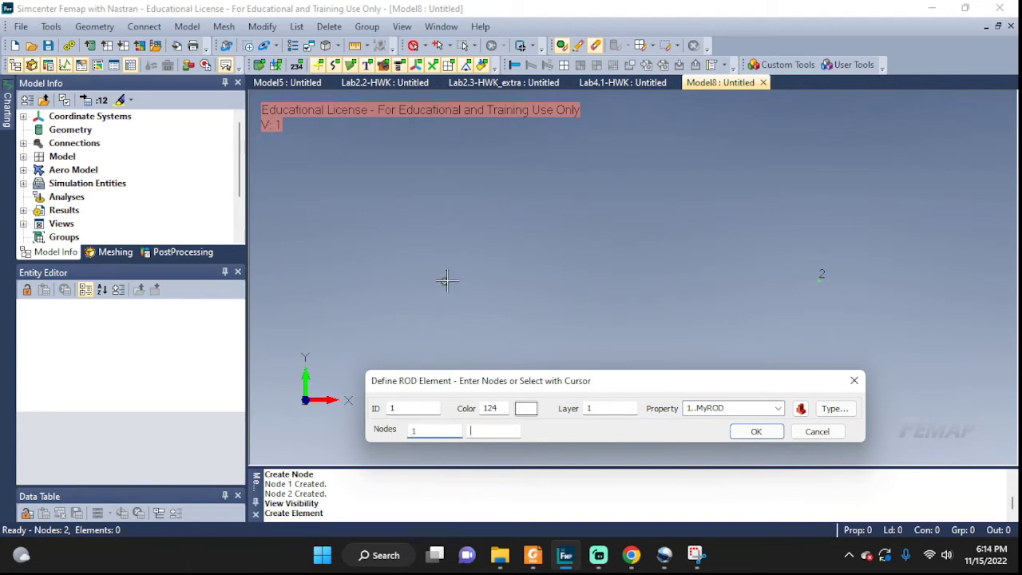
left_click(820, 278)
left_click(757, 431)
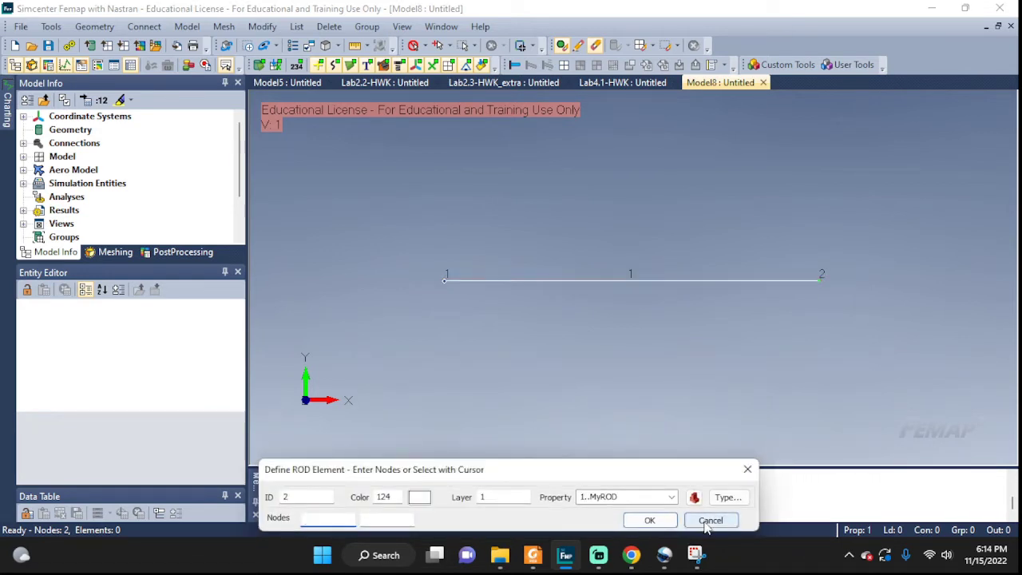
left_click(709, 521)
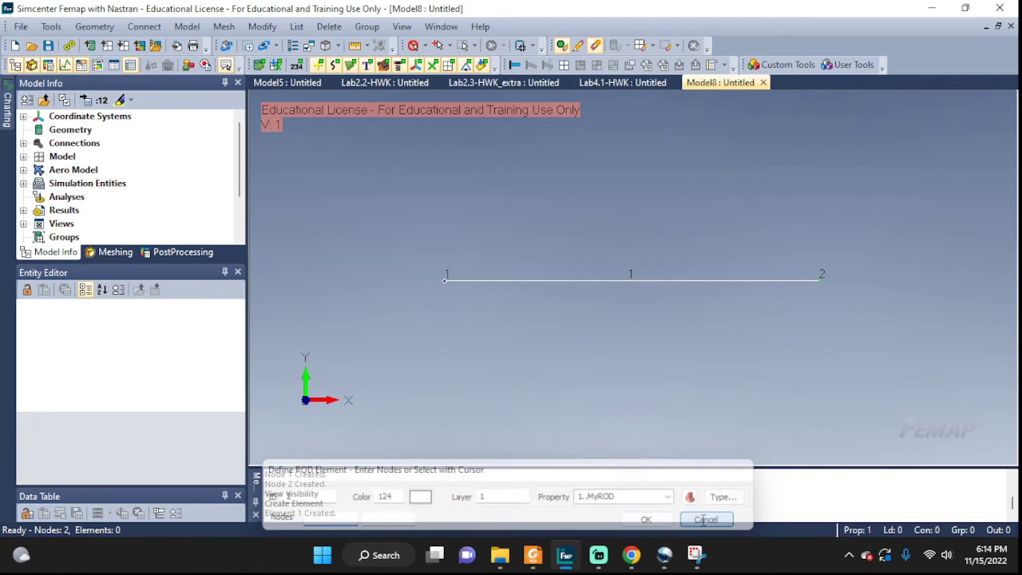
- Start a nodal constraint and create a new constraint set titled bc for it
middle_click_drag(787, 319, 733, 354)
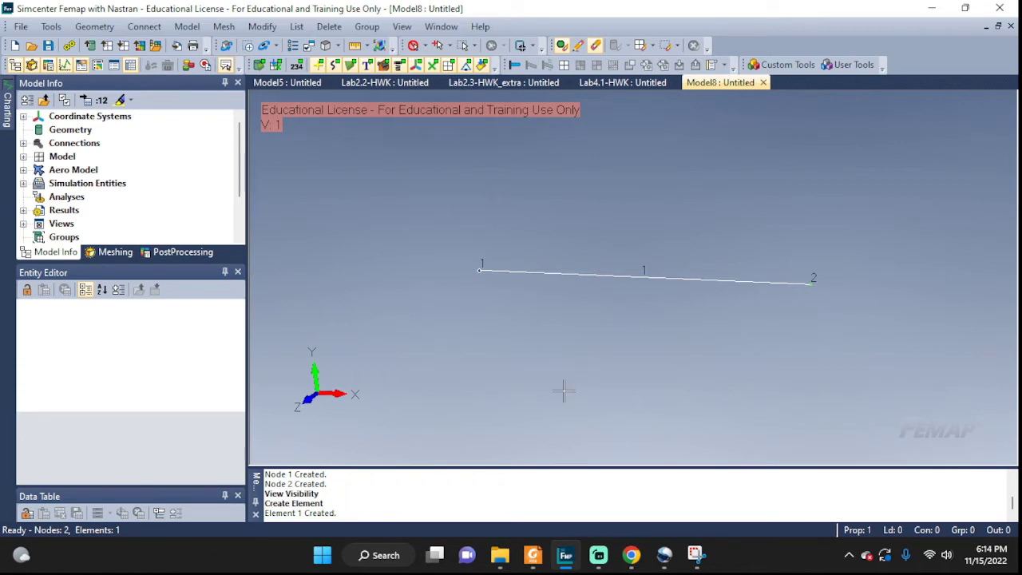
left_click(187, 26)
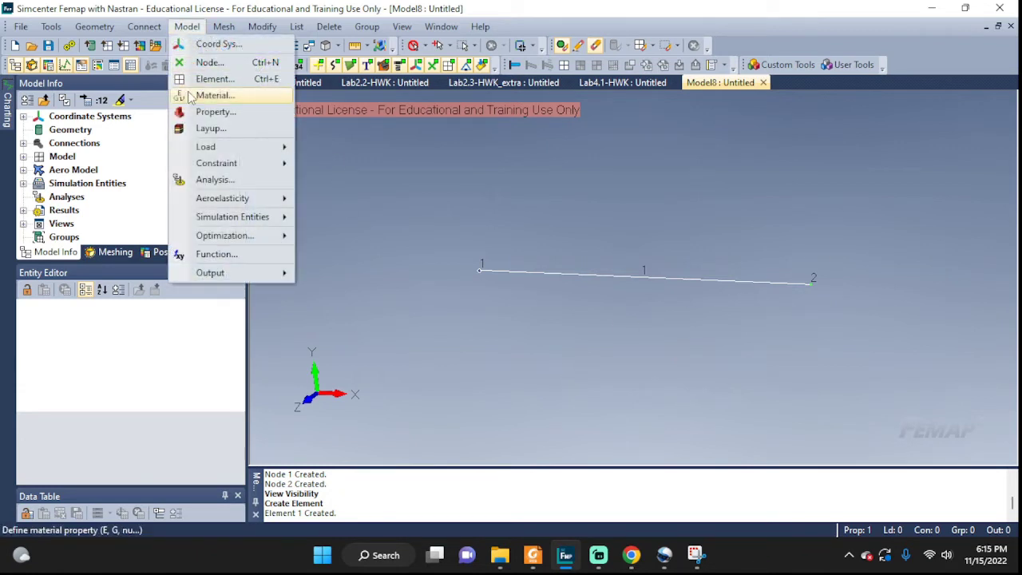
mouse_move(212, 164)
left_click(327, 184)
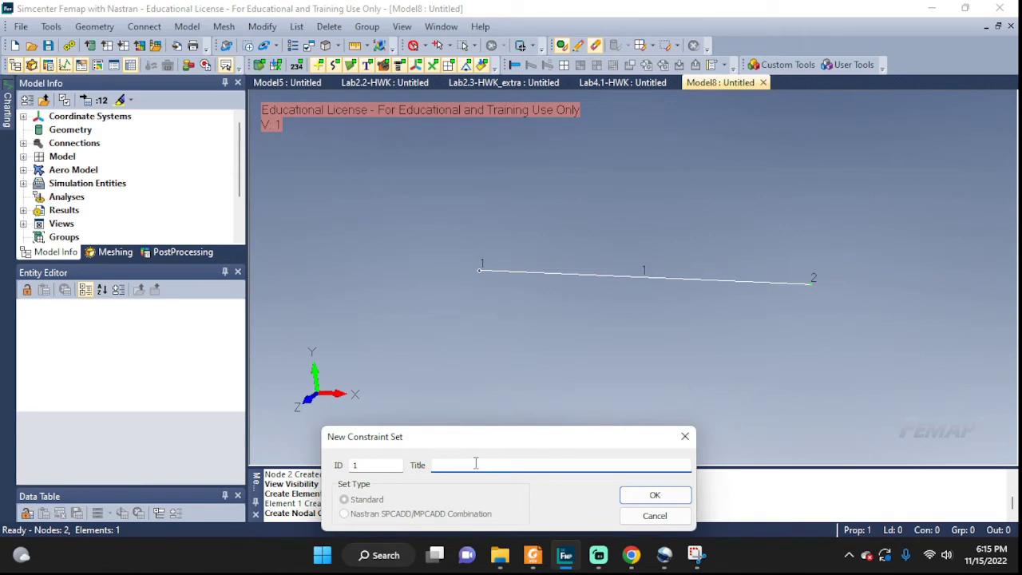
left_click(654, 496)
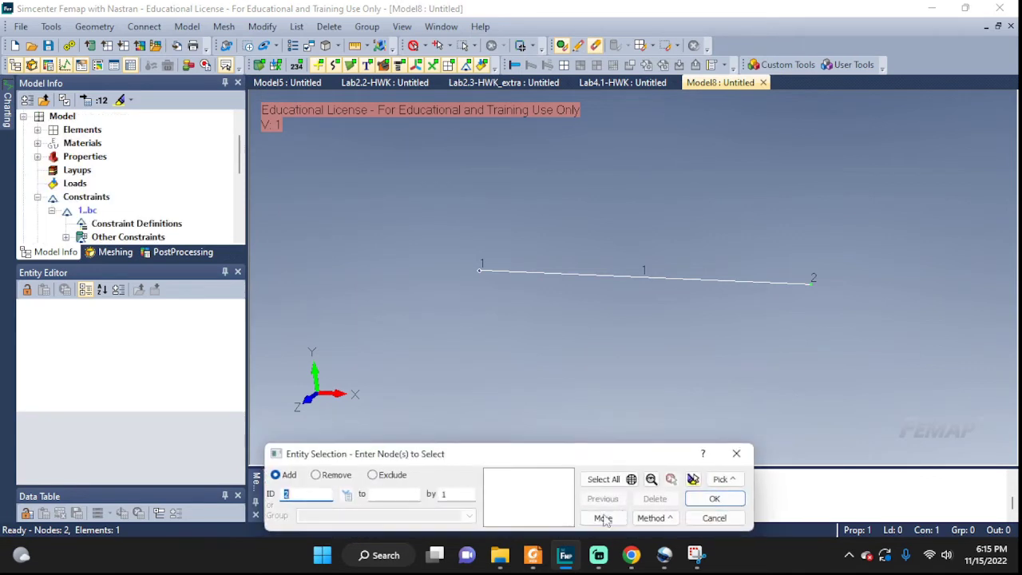
- Constrain node 1 in TX, TY and TZ with a nodal constraint titled L
left_click(479, 270)
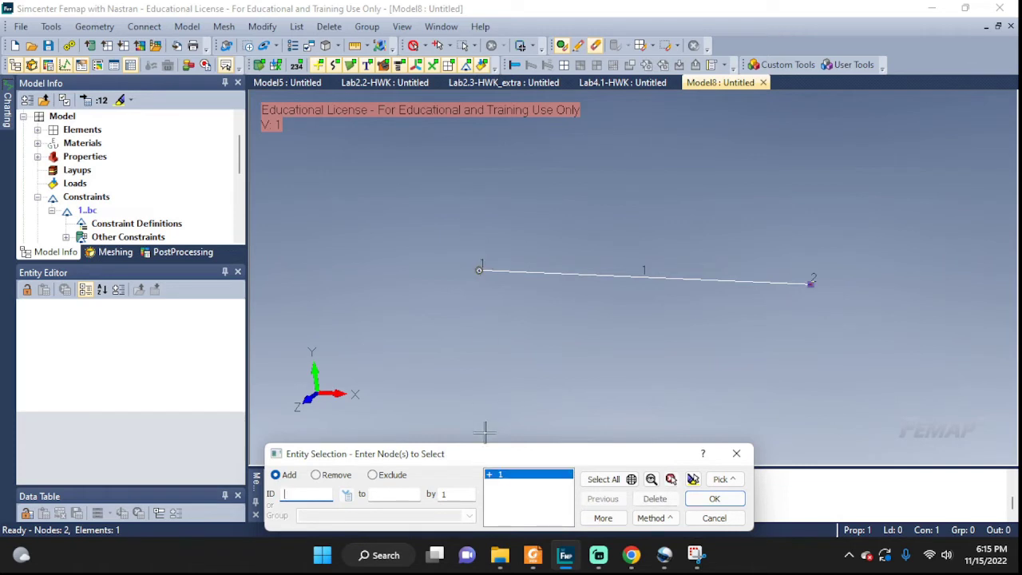
left_click(713, 498)
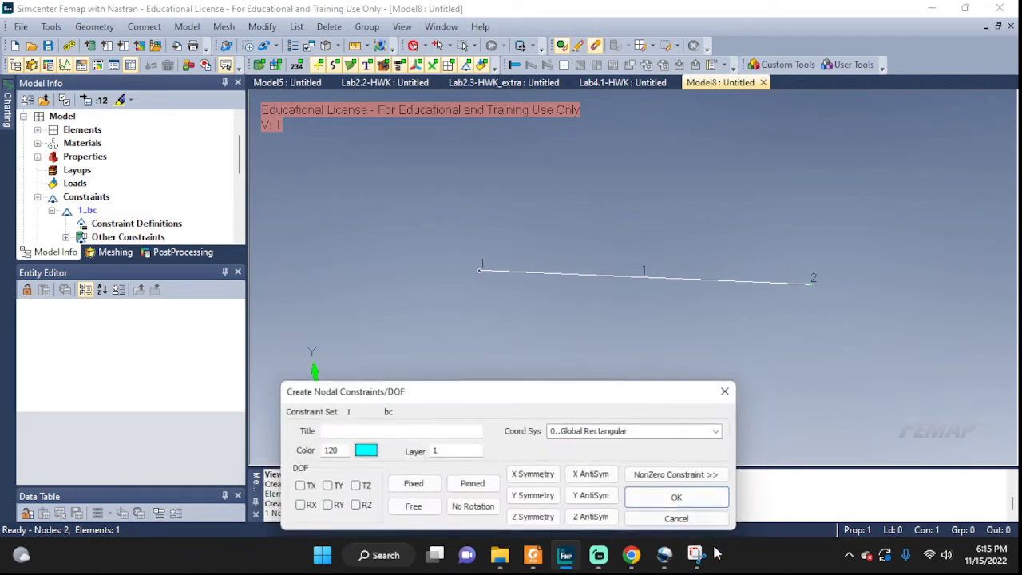
left_click(330, 431)
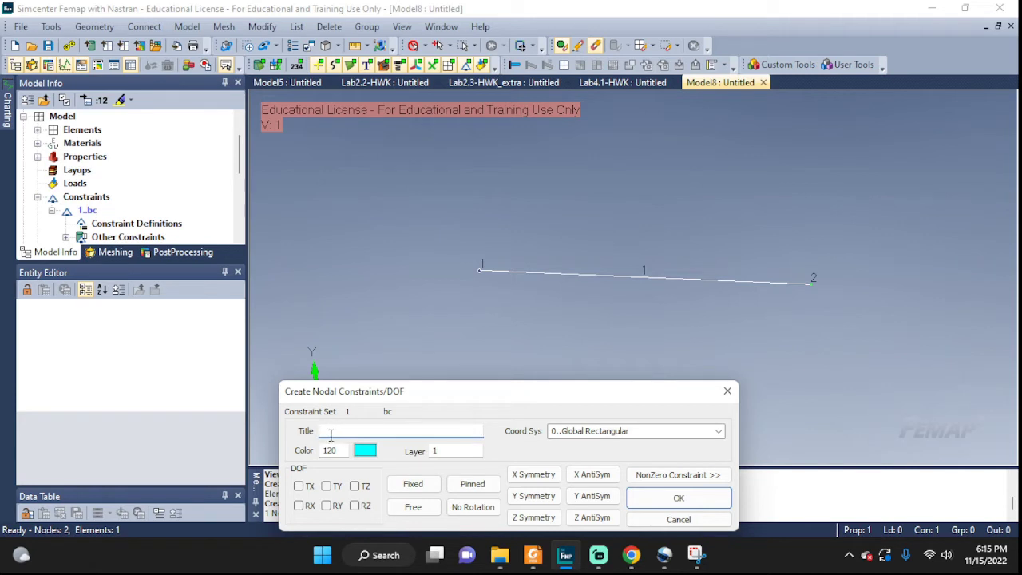
left_click(298, 485)
left_click(327, 486)
left_click(355, 485)
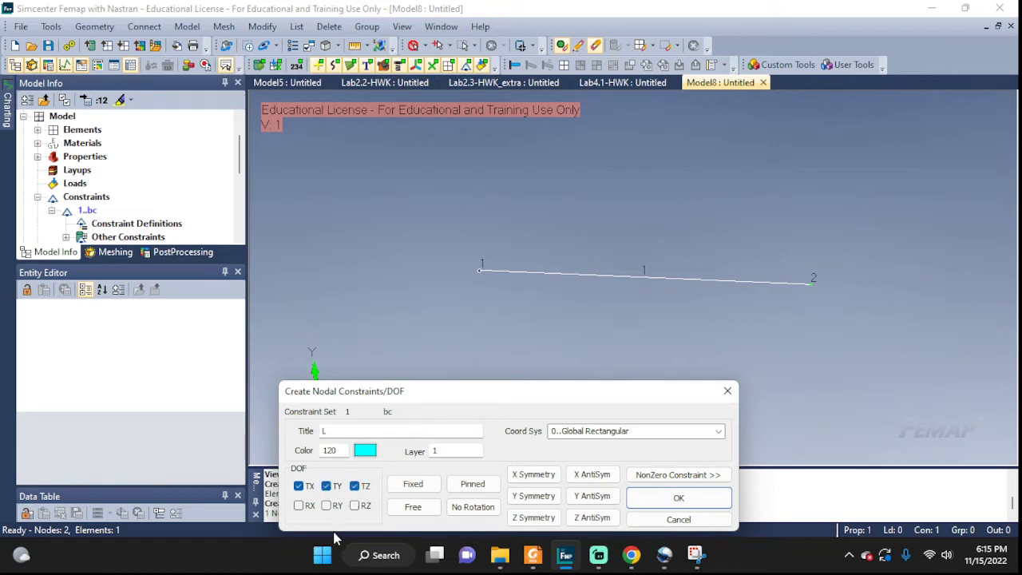
left_click(679, 498)
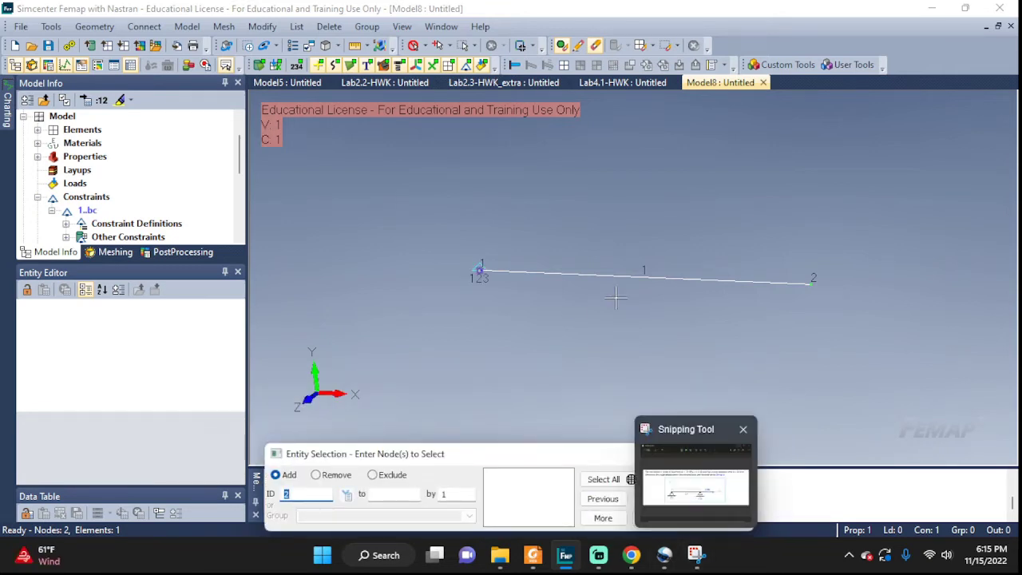
- Constrain node 2 in TY and TZ only with a nodal constraint titled R, and finish adding constraints
left_click(811, 282)
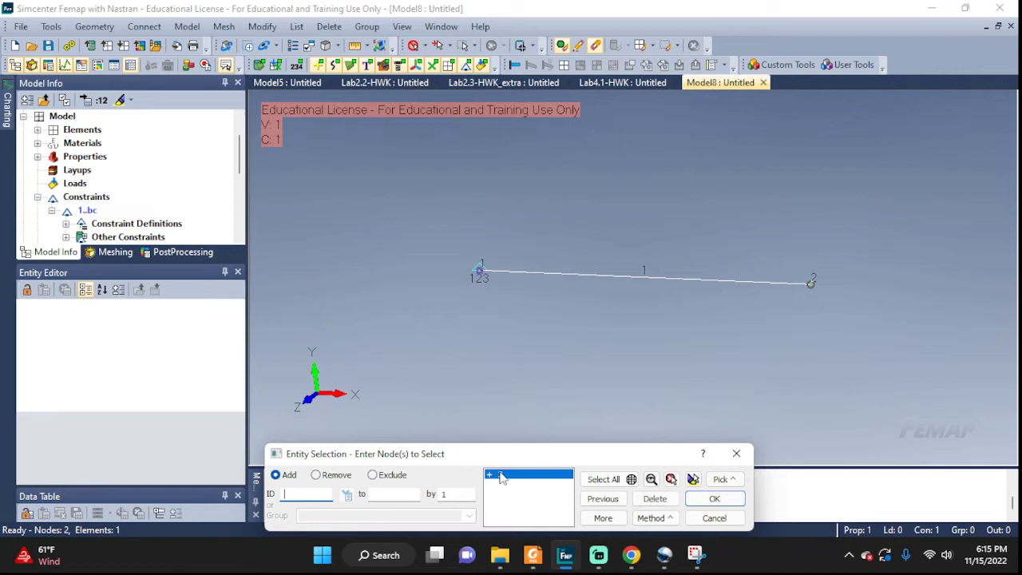
left_click(715, 498)
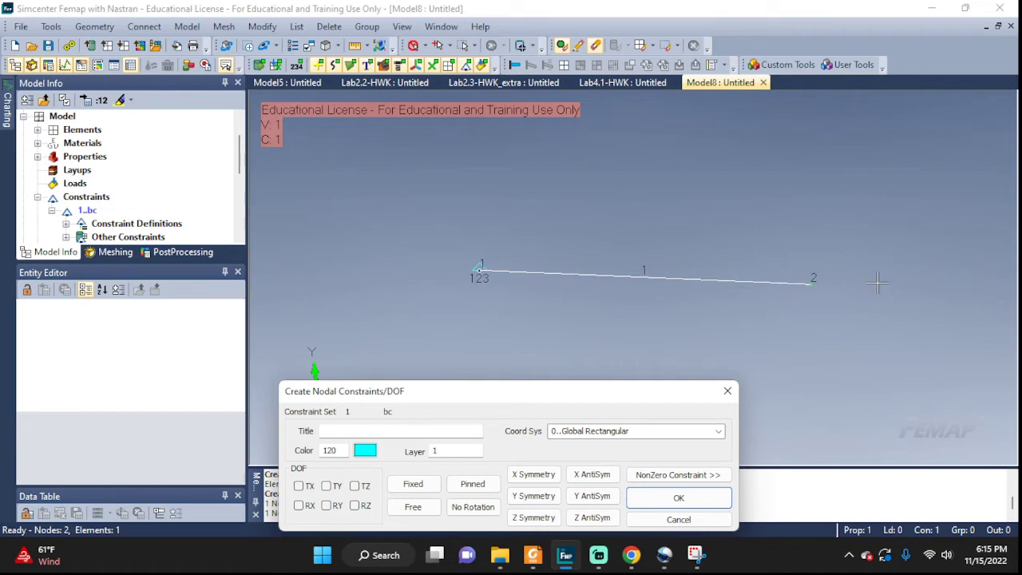
left_click(329, 487)
left_click(355, 487)
left_click(394, 432)
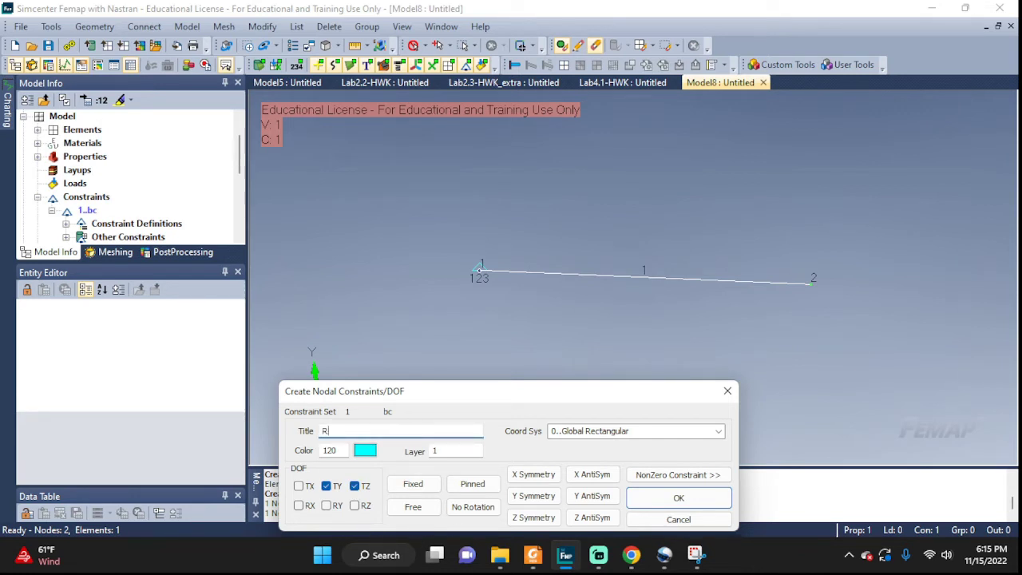
type("R")
left_click(679, 497)
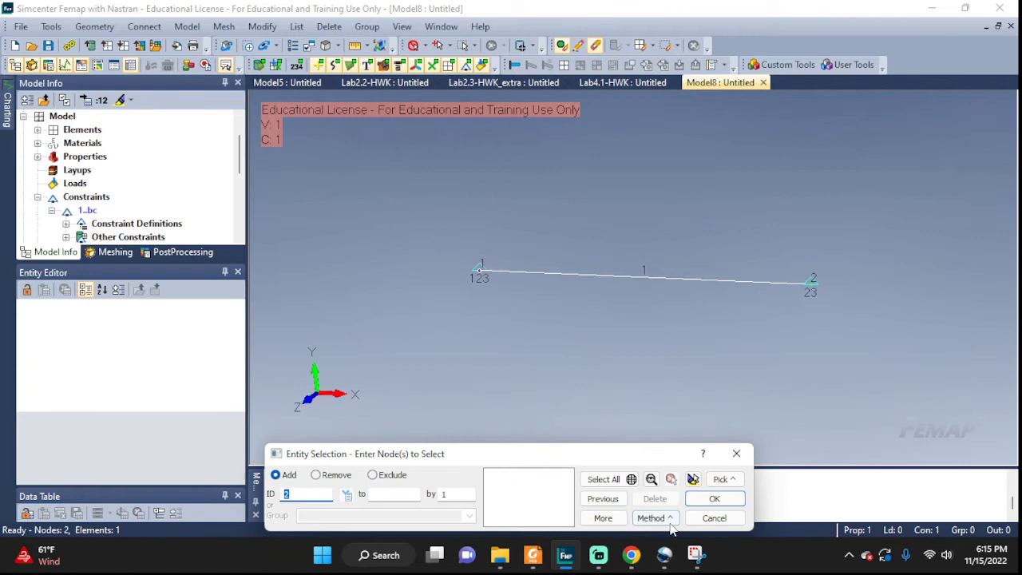
left_click(712, 518)
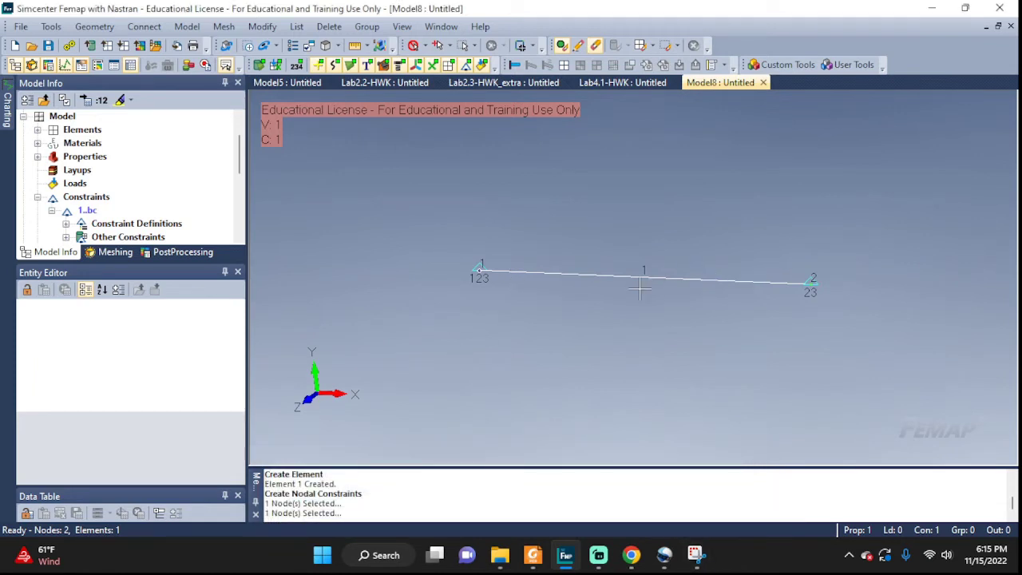
- Start a nodal load and create a new load set titled Ext for it
mouse_move(855, 258)
middle_mouse_down()
mouse_move(828, 251)
mouse_move(848, 277)
middle_mouse_up()
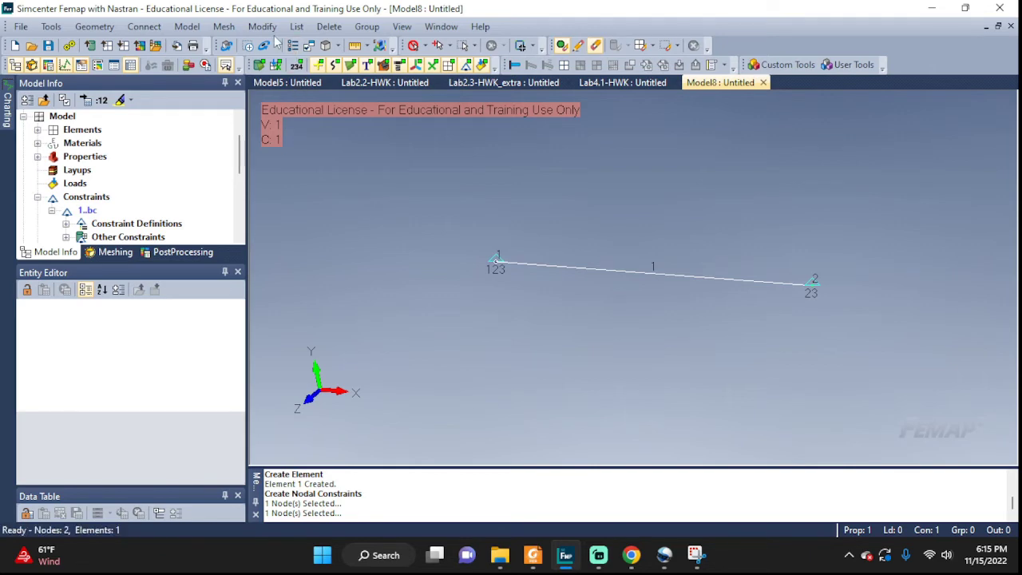
left_click(187, 27)
mouse_move(239, 147)
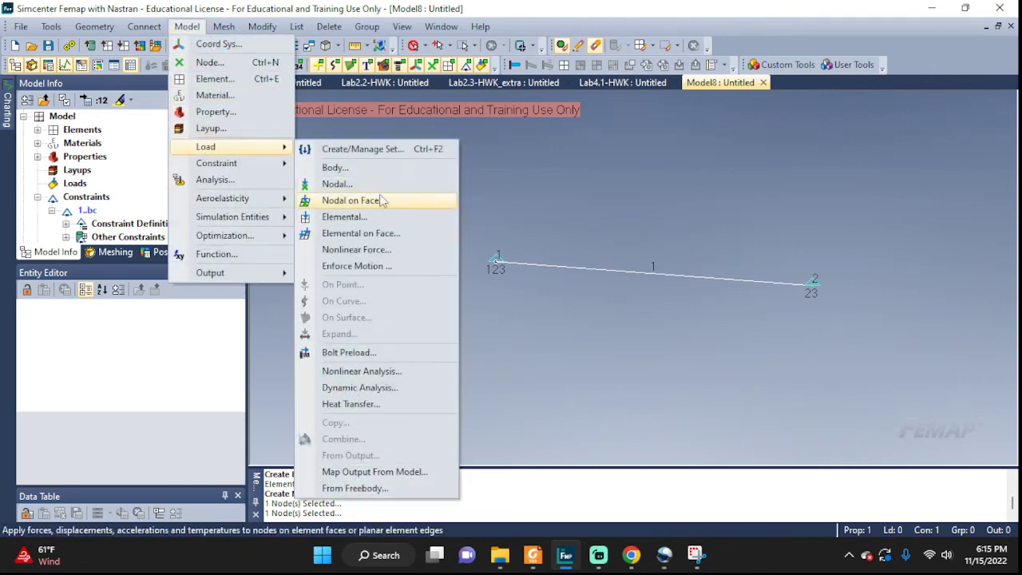
left_click(337, 185)
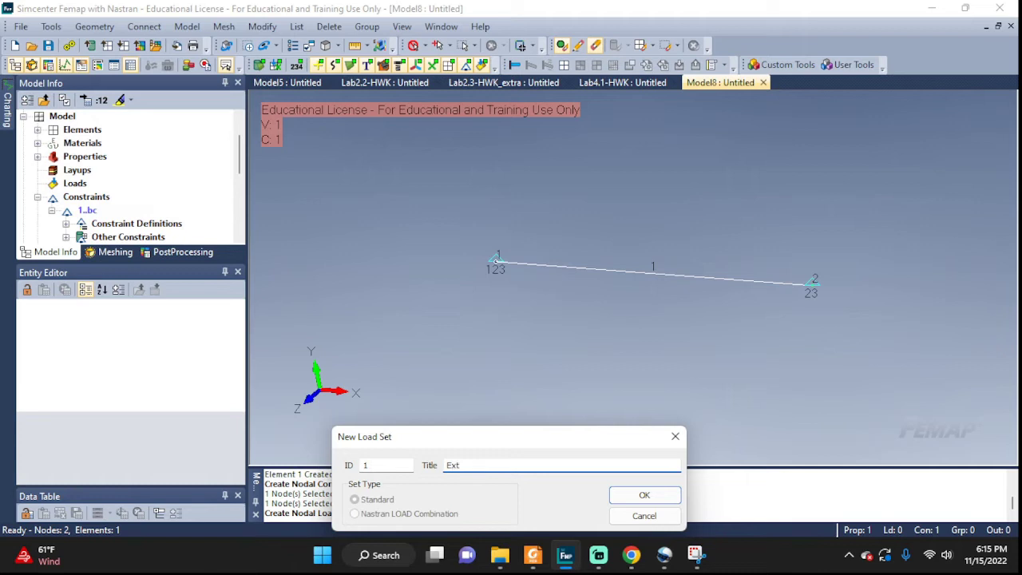
left_click(644, 495)
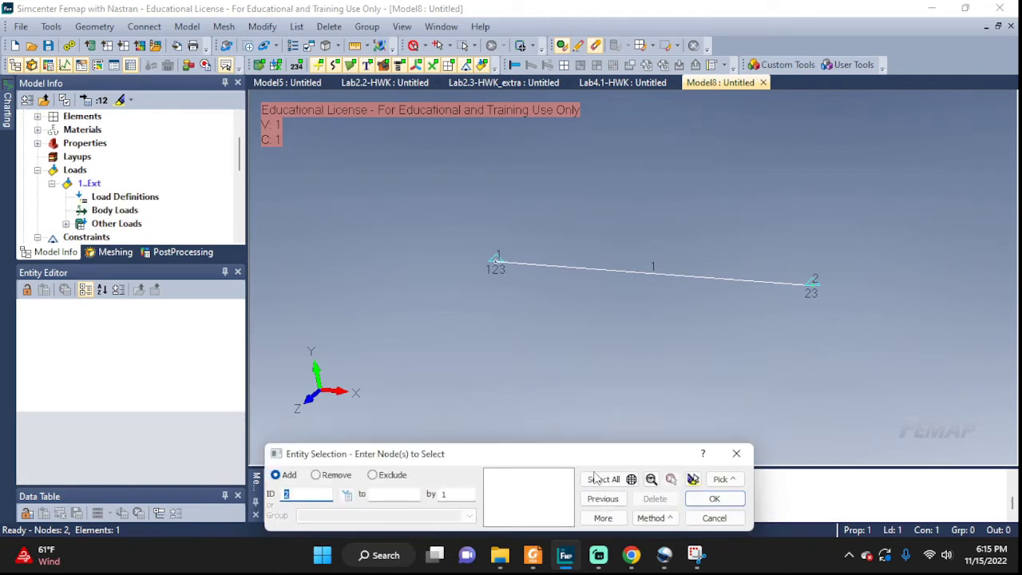
- Apply a force titled F to node 2 with FX 1000, matching the 1 kN load in the problem statement, and finish adding loads
left_click(813, 284)
left_click(813, 286)
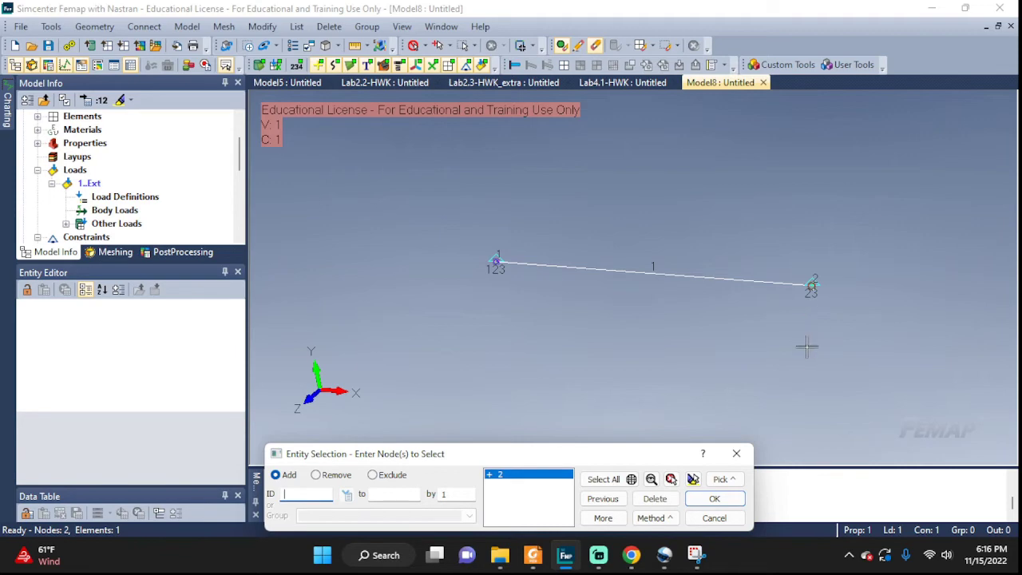
left_click(740, 502)
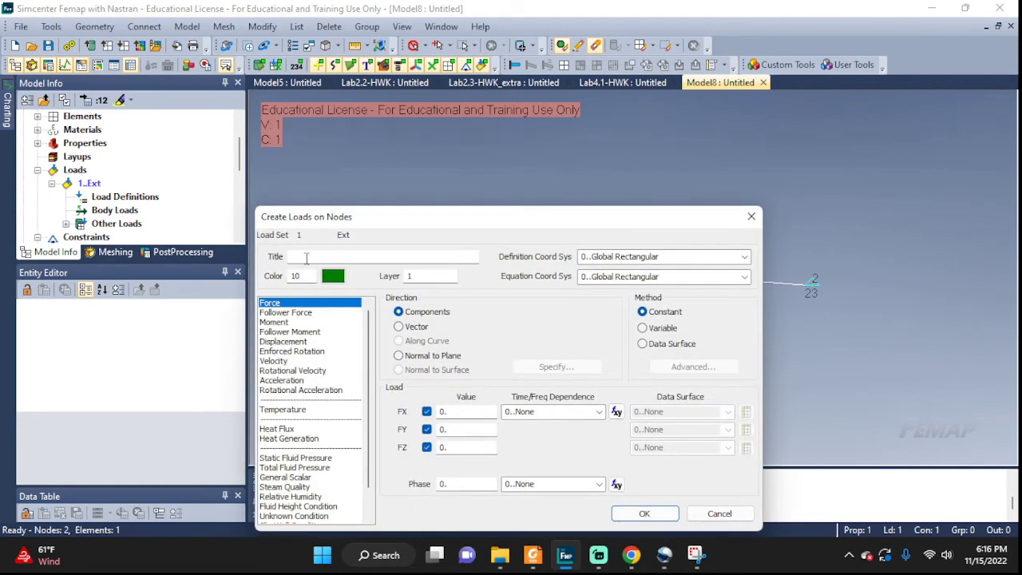
left_click(305, 255)
left_click(470, 411)
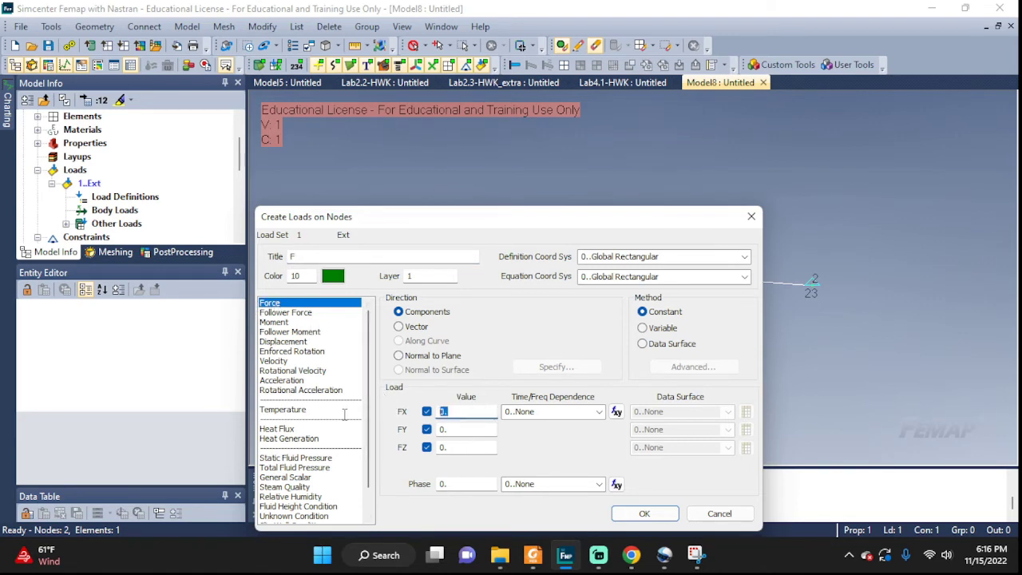
left_click(695, 554)
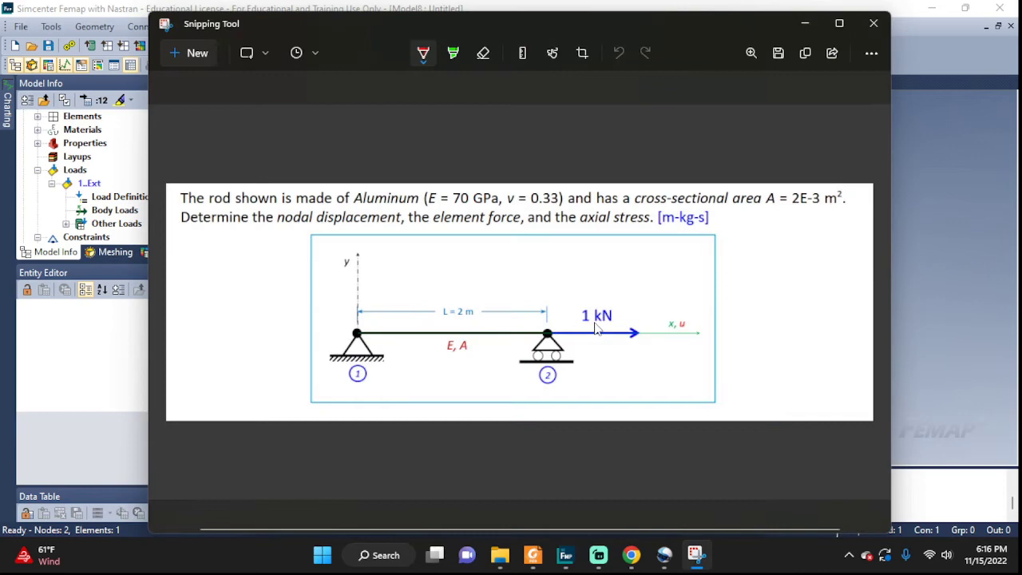
left_click(694, 554)
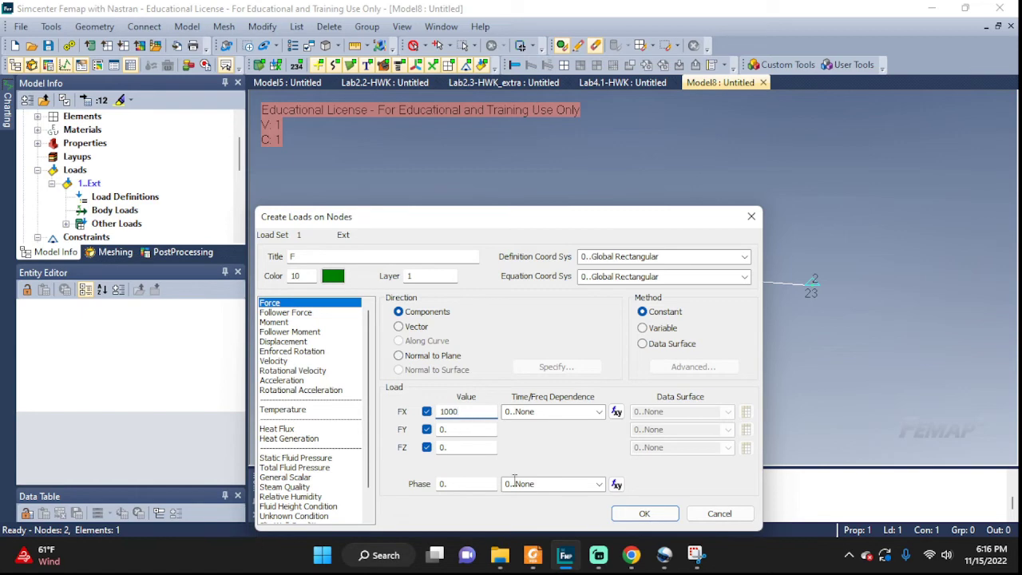
left_click(627, 517)
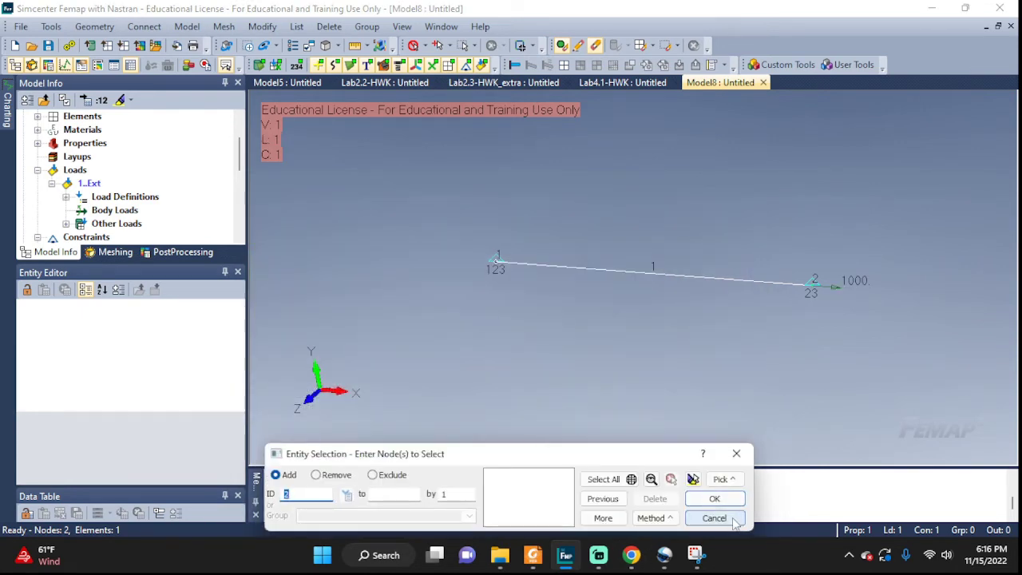
left_click(734, 520)
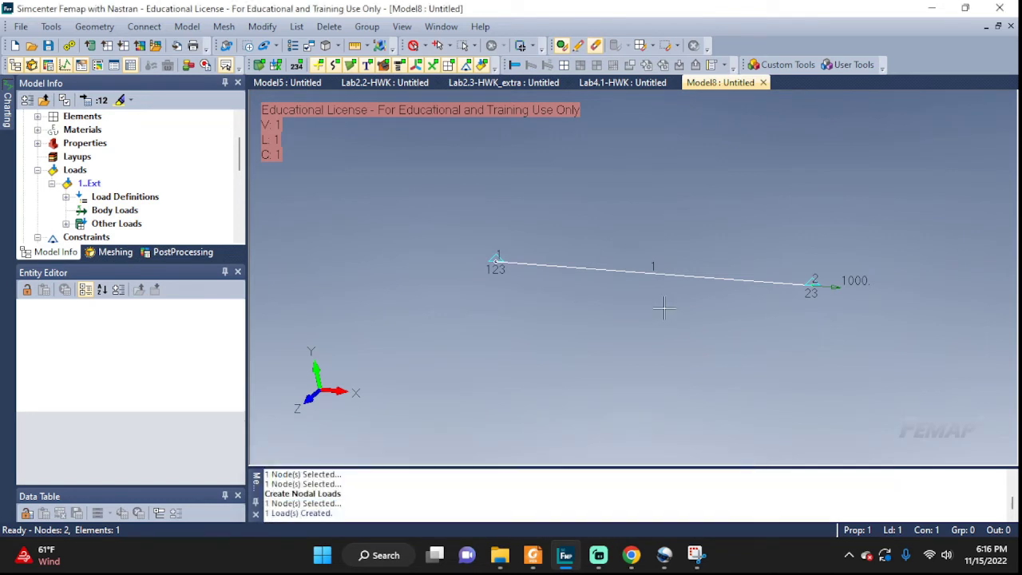
- Create an analysis set titled 1 using Simcenter Nastran with the Static analysis type and the integrated solver
scroll(862, 271, "up", 2)
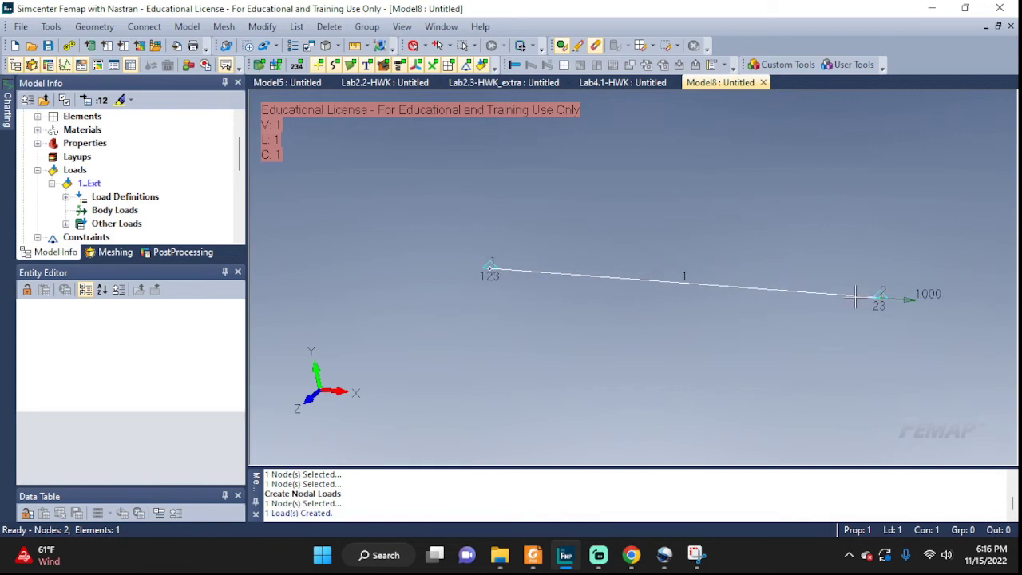
scroll(886, 281, "up", 1)
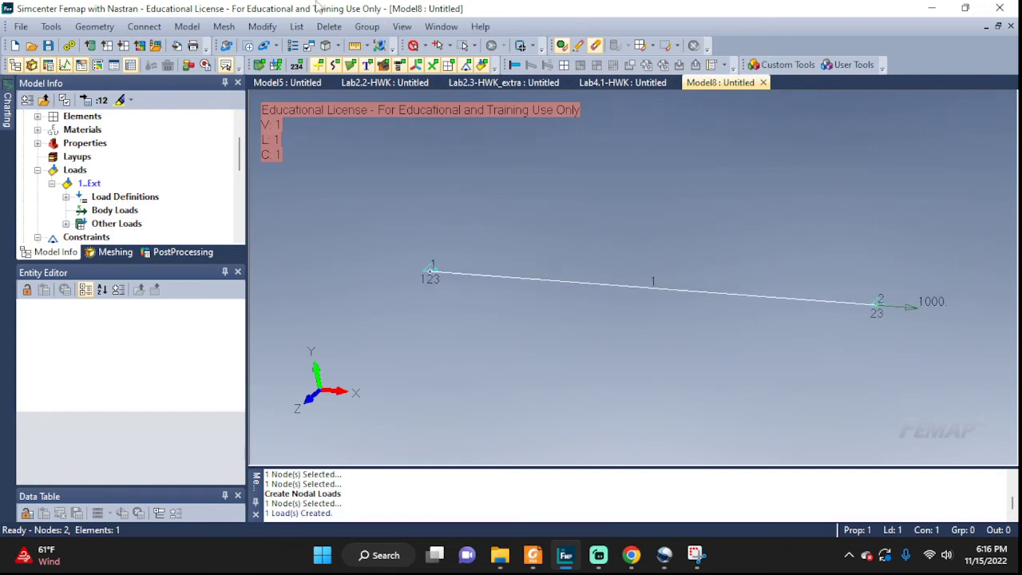
left_click(187, 26)
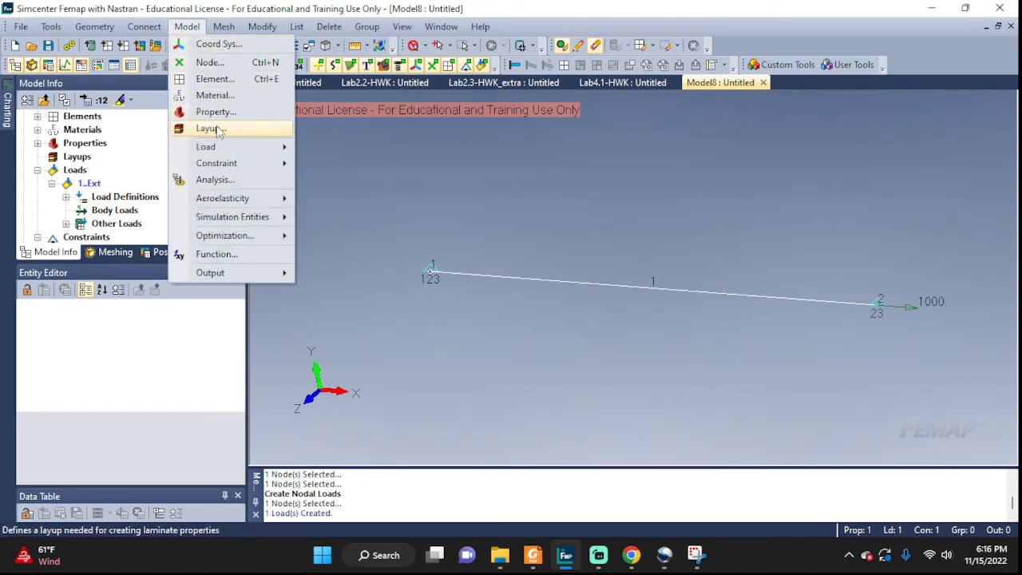
left_click(214, 179)
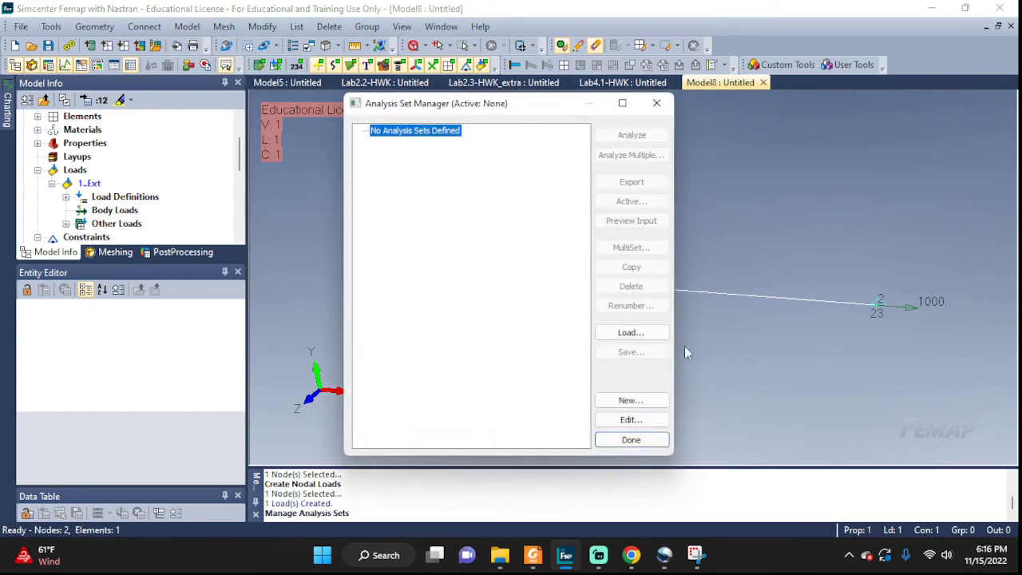
left_click(655, 405)
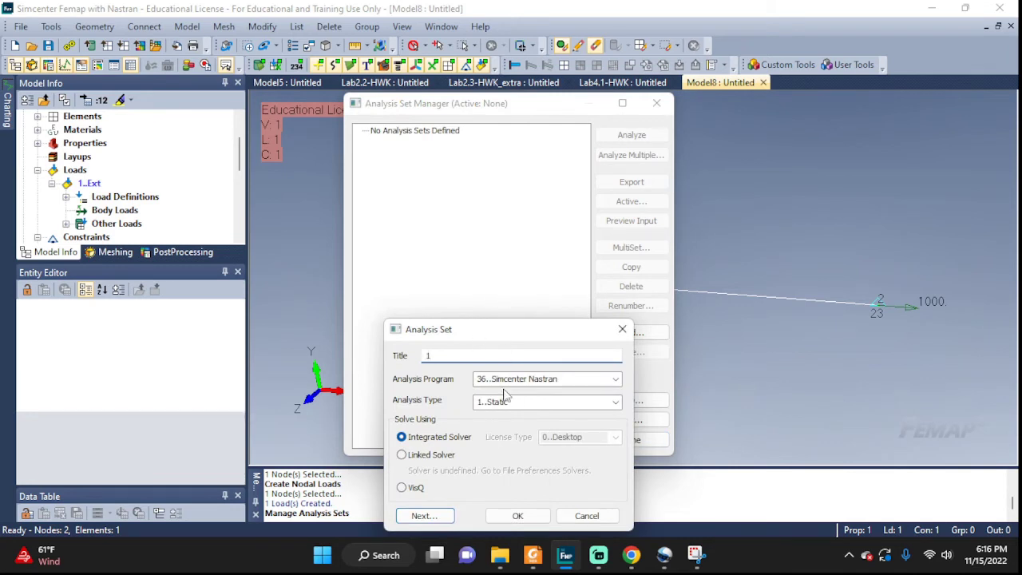
left_click(479, 403)
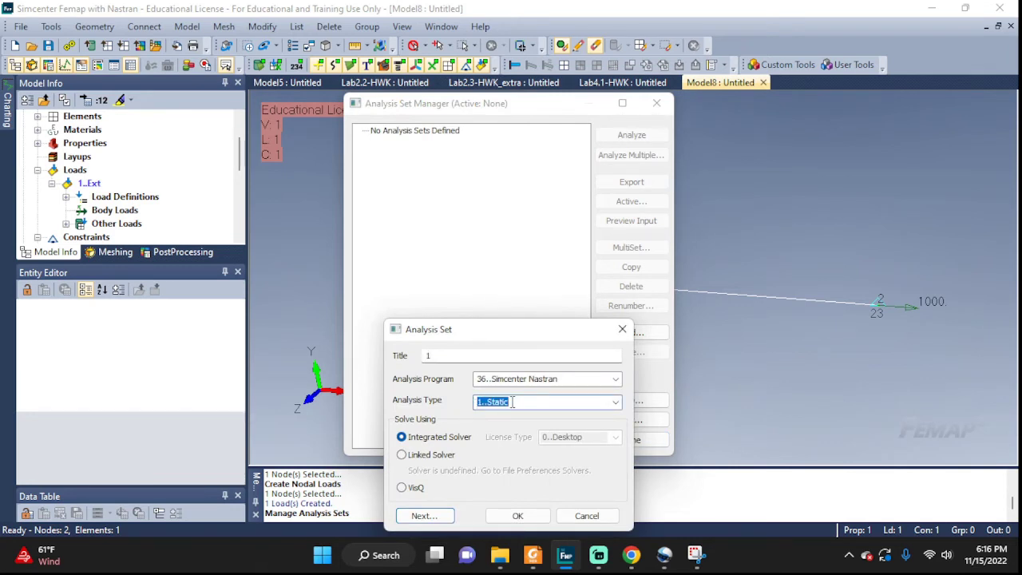
left_click(616, 402)
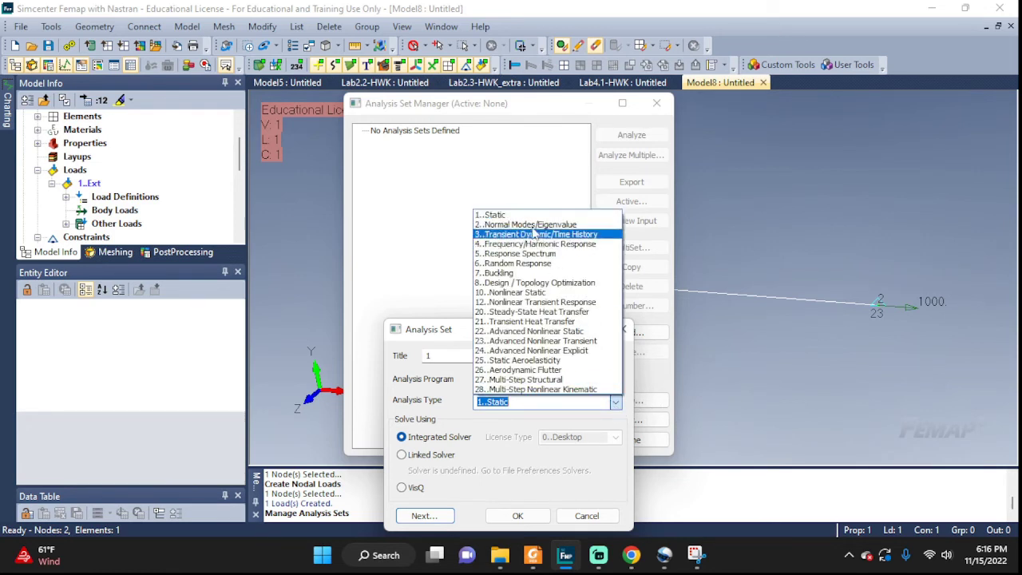
left_click(530, 217)
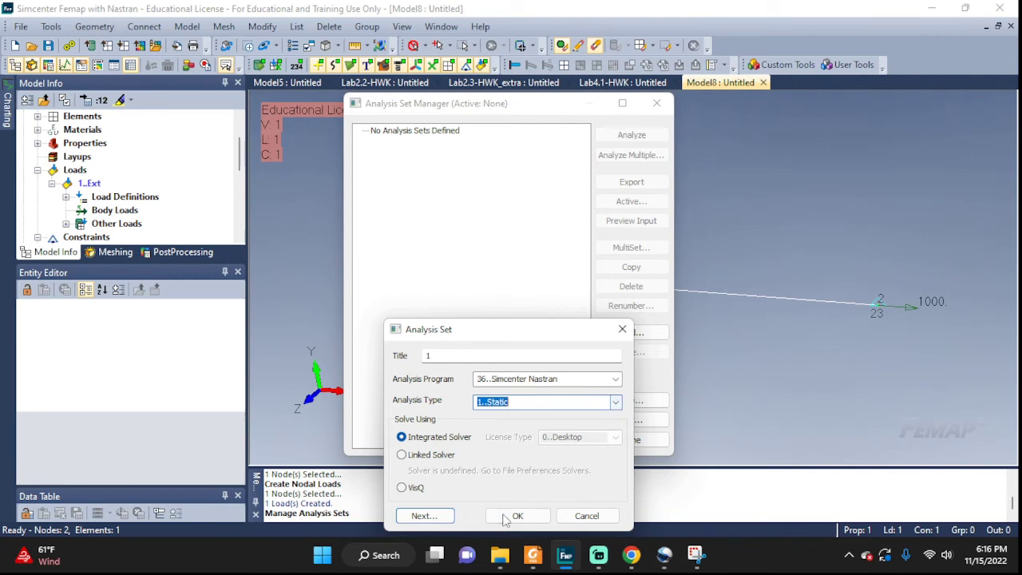
left_click(518, 516)
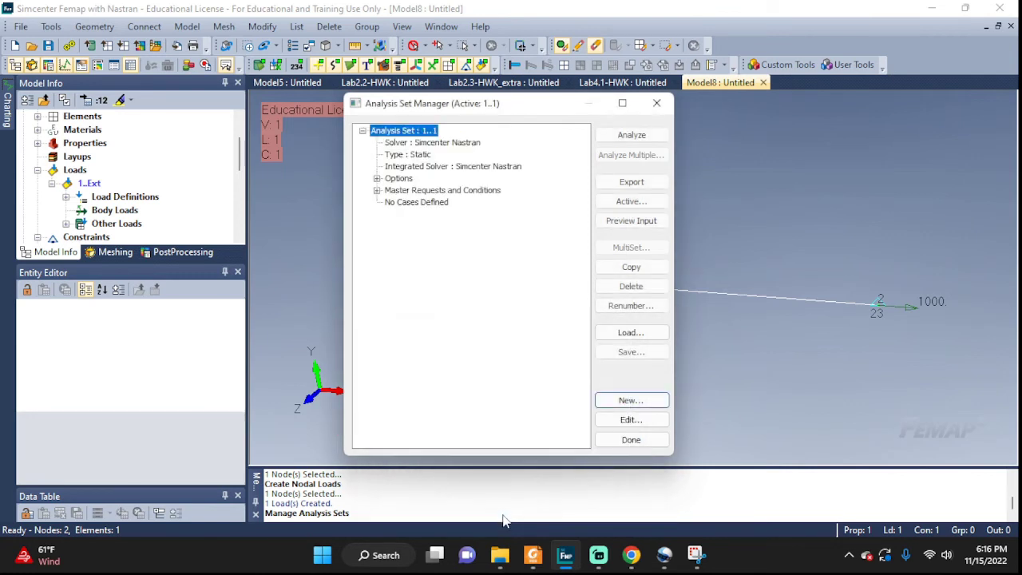
- Run the static analysis and close the analysis monitor once the output set cleanup is done
left_click(631, 134)
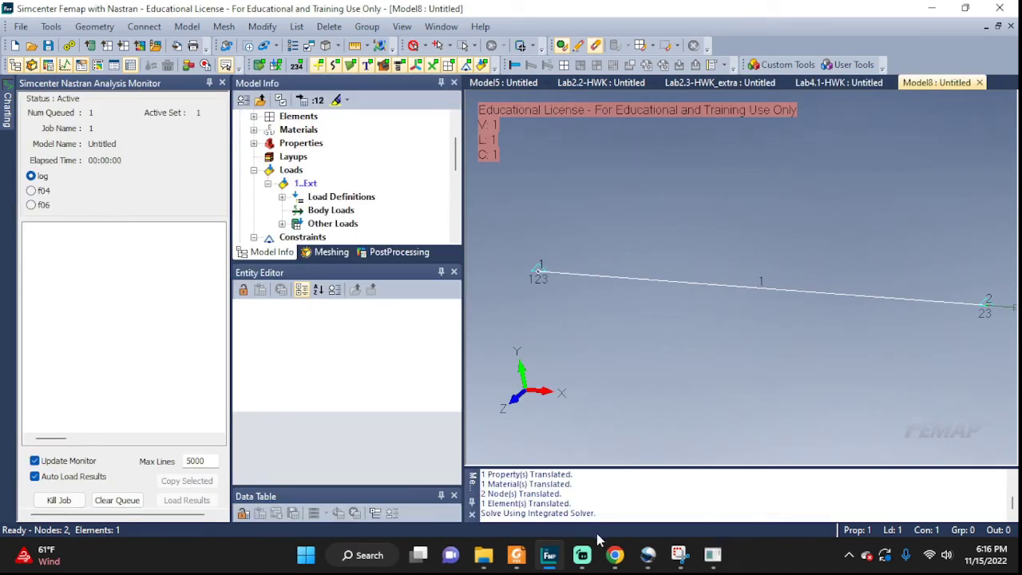
mouse_move(598, 555)
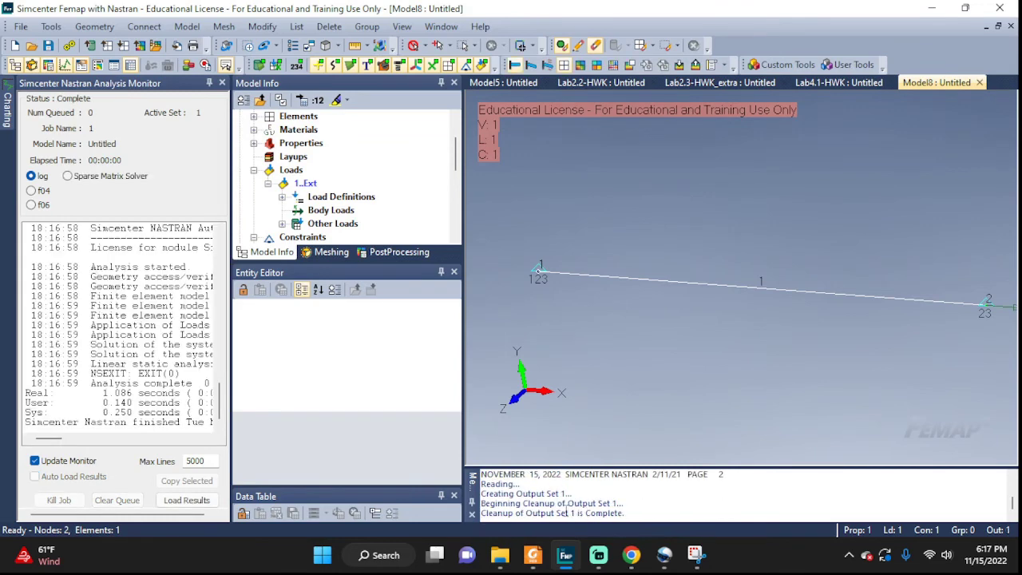
left_click_drag(571, 513, 626, 514)
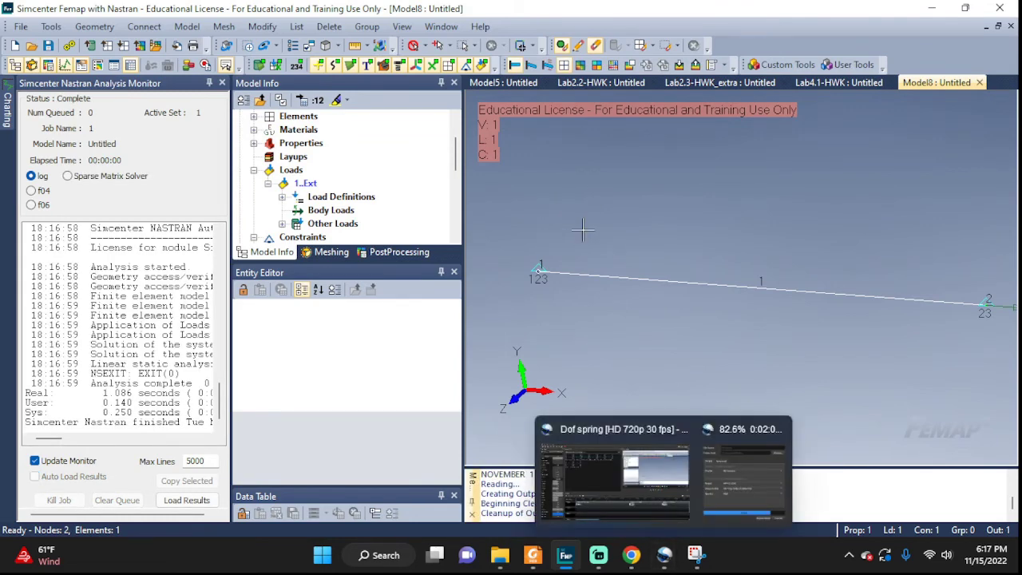
left_click(223, 83)
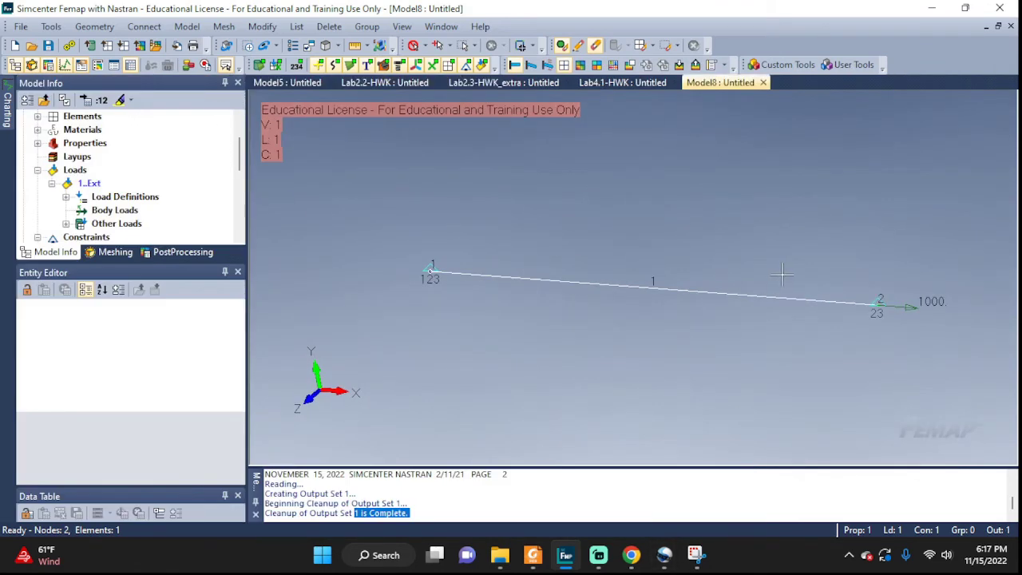
- Compare the rod's undeformed, deformed and animated views, ending on the undeformed view
scroll(840, 222, "up", 2)
middle_click_drag(959, 297, 930, 298)
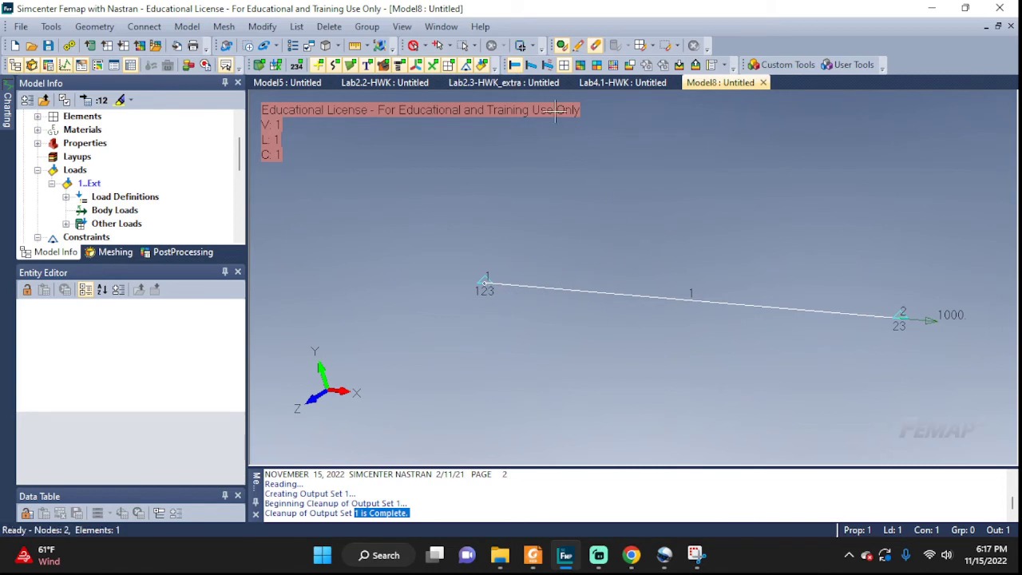
left_click(531, 66)
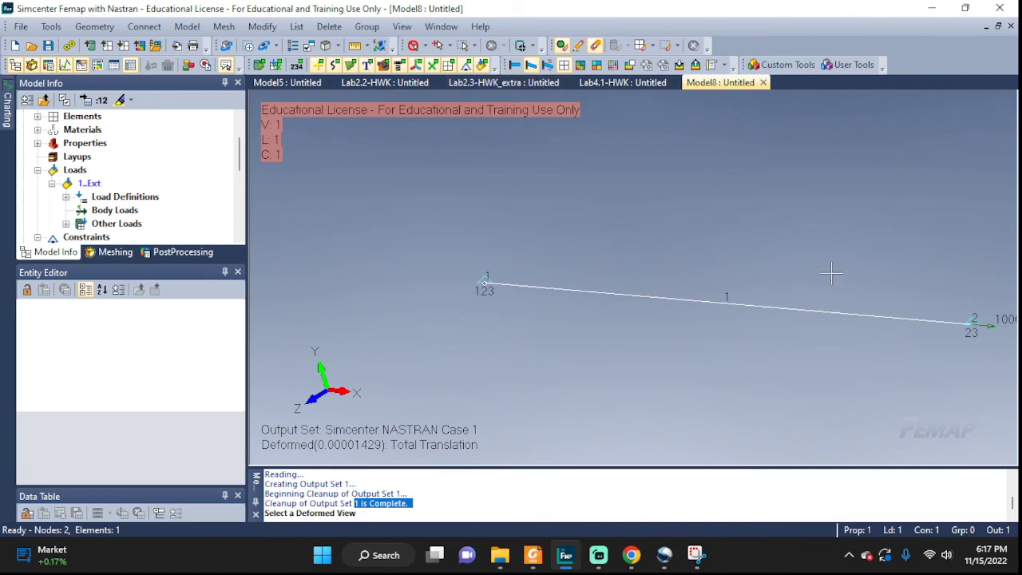
middle_click_drag(831, 273, 750, 271)
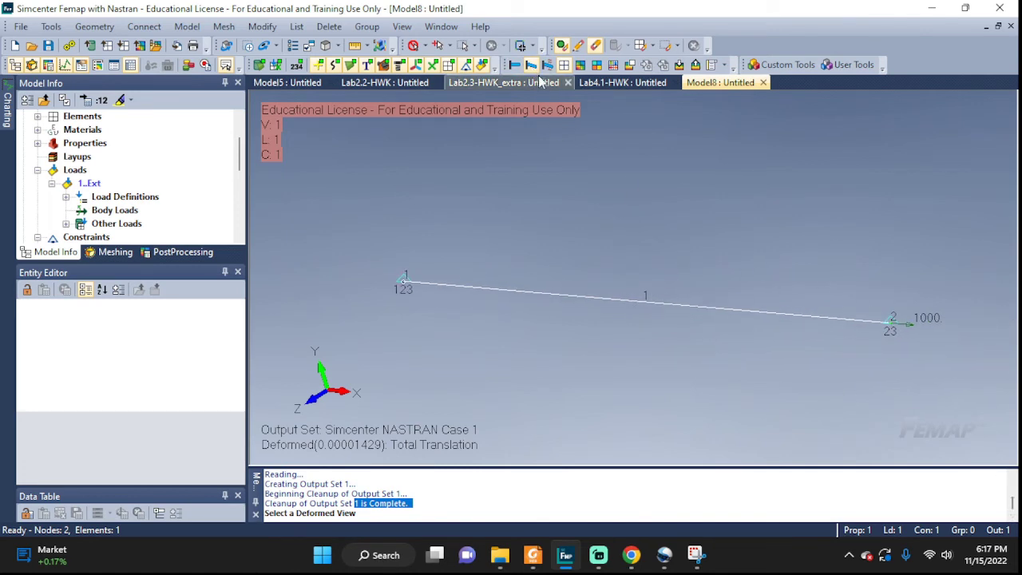
left_click(515, 65)
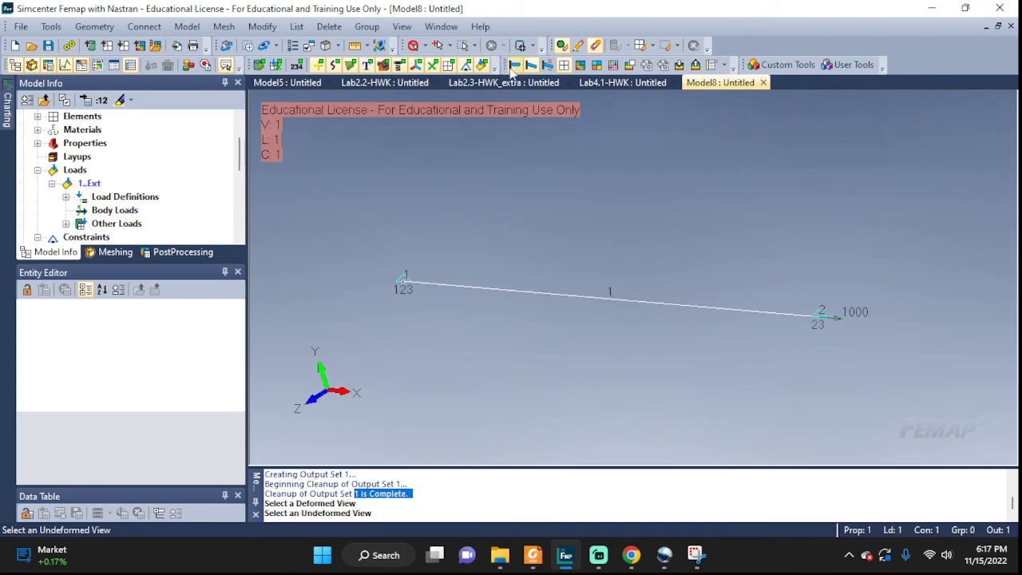
left_click(531, 66)
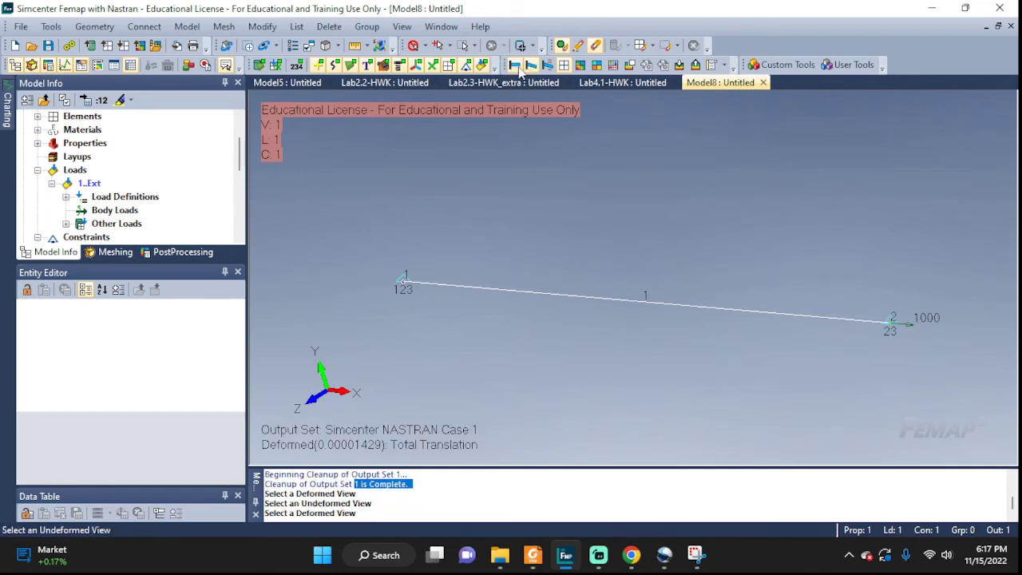
left_click(515, 65)
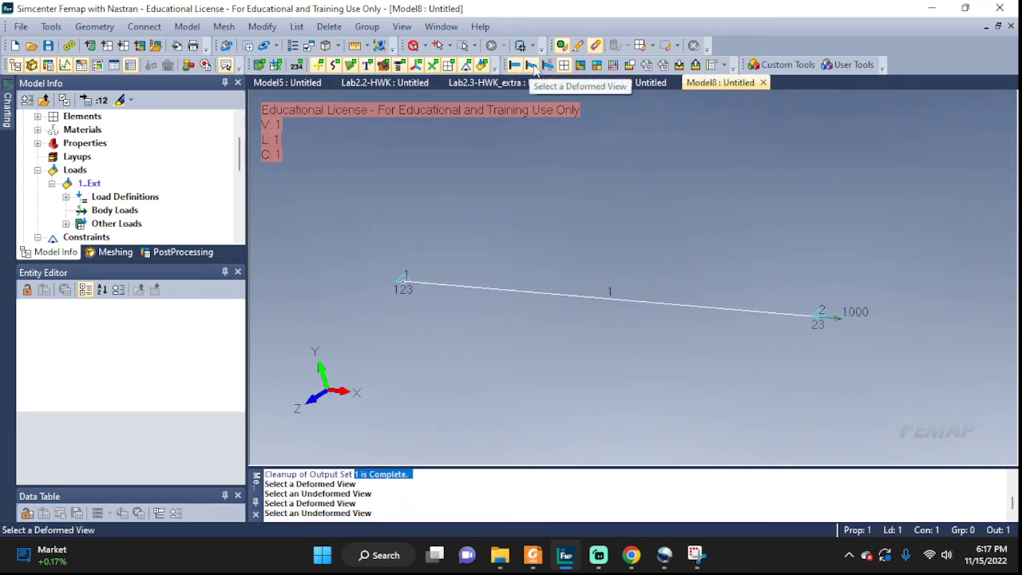
left_click(548, 67)
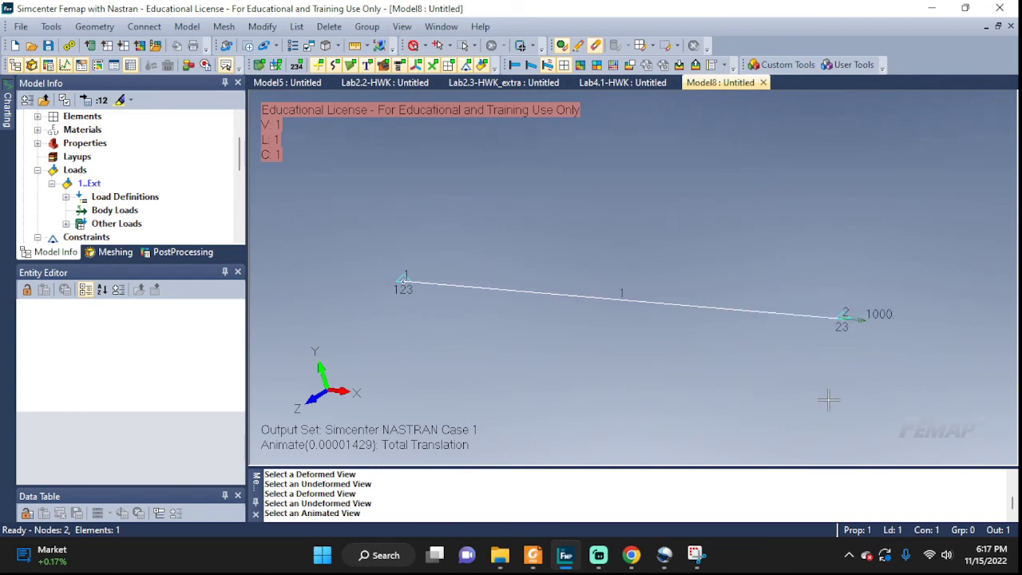
left_click(519, 72)
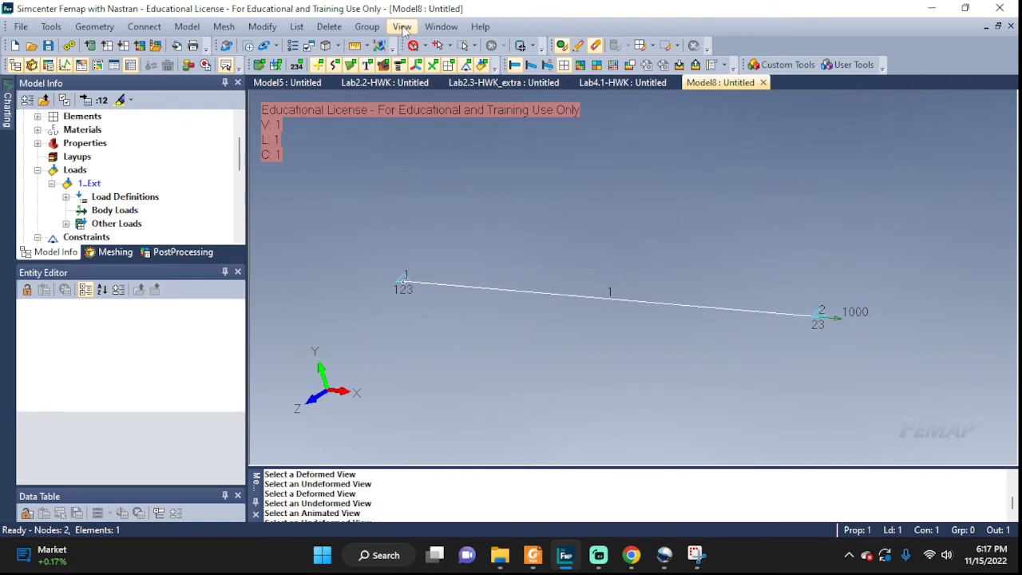
- Display a beam diagram of Rod Axial Stress on the deformed view using Total Translation, and switch it to an animated view
left_click(403, 26)
left_click(432, 120)
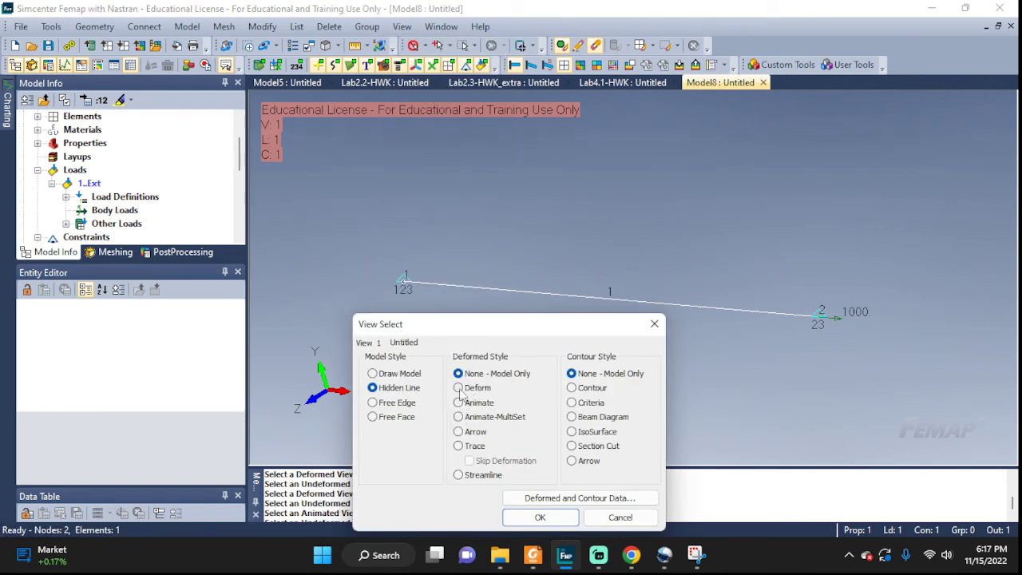
left_click(572, 417)
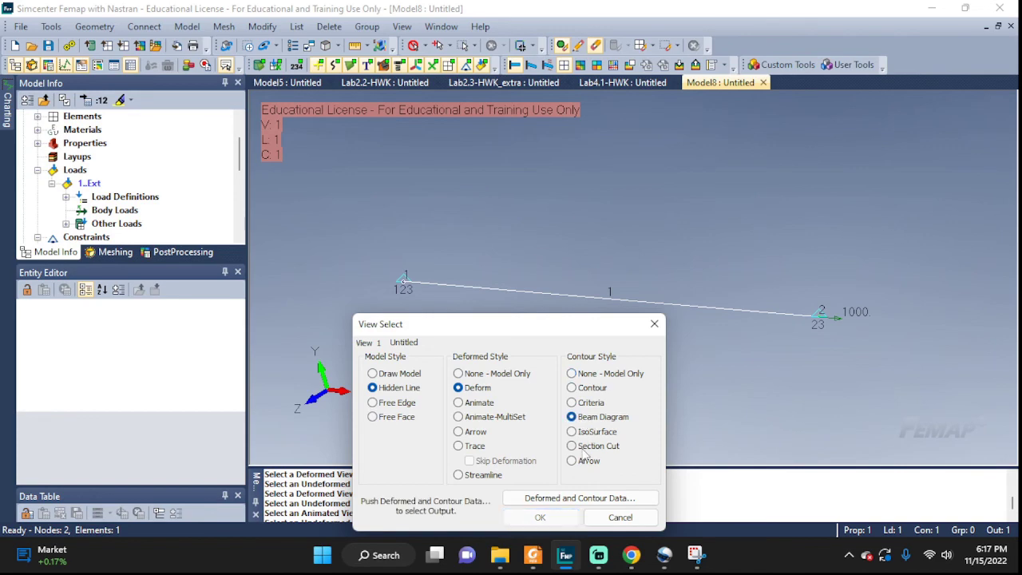
left_click(551, 498)
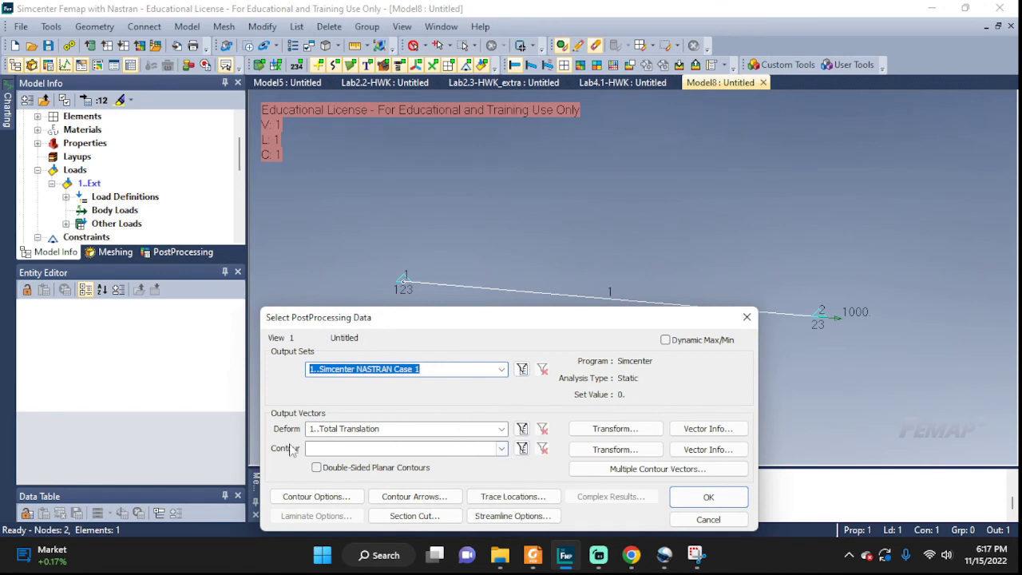
left_click(500, 448)
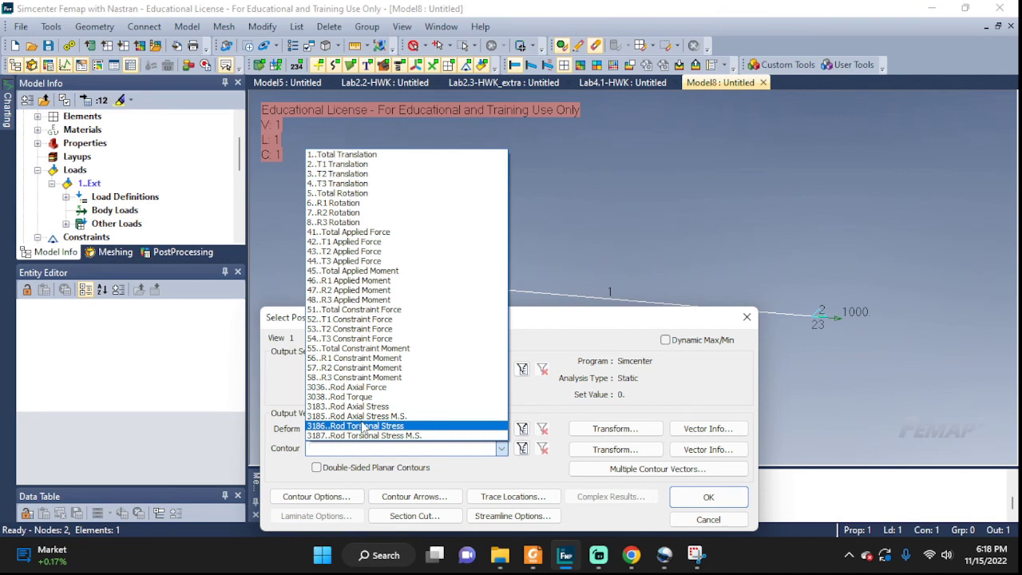
left_click(344, 407)
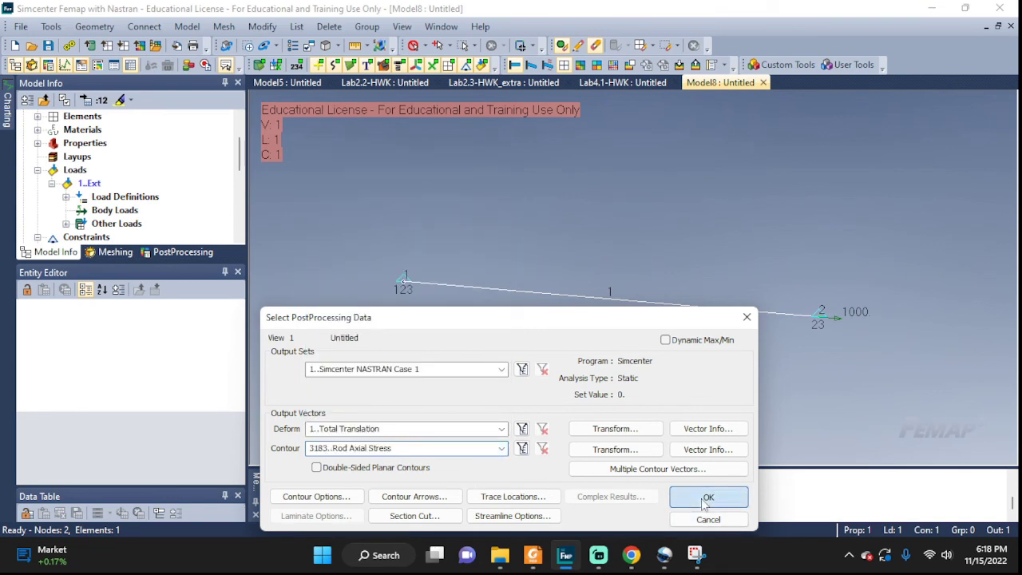
left_click(707, 497)
left_click(542, 518)
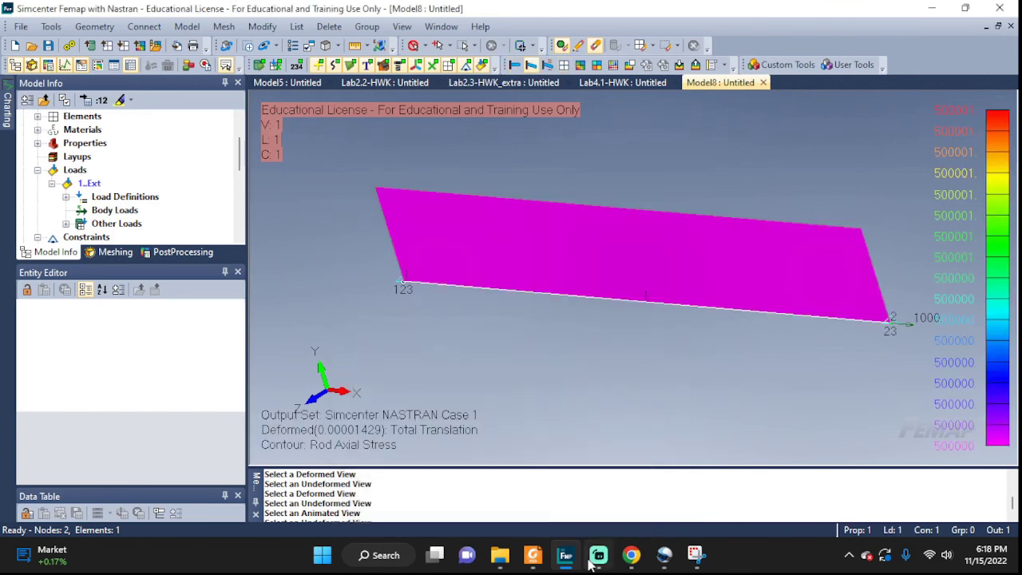
middle_click_drag(852, 366, 867, 341)
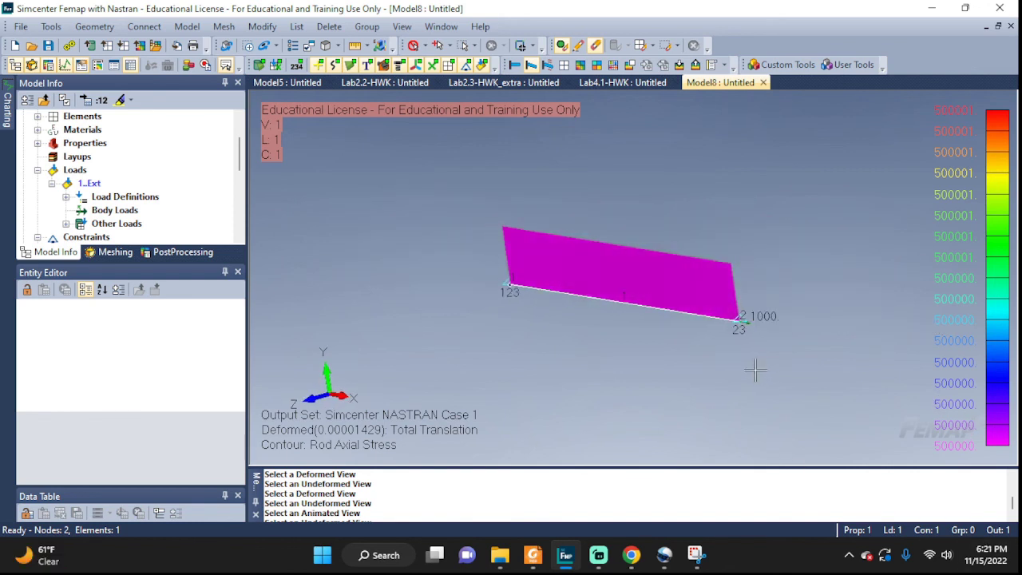
left_click(547, 64)
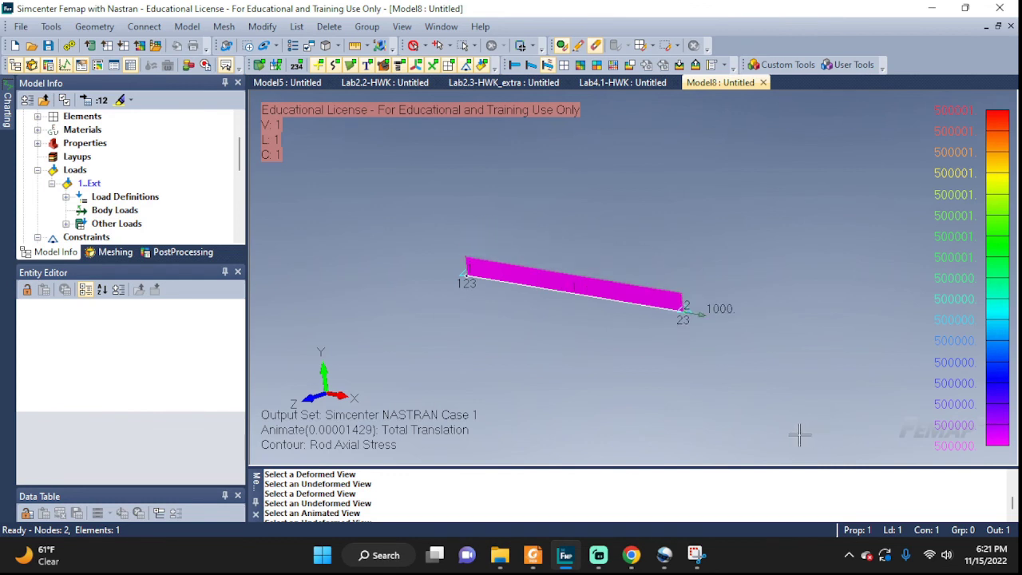